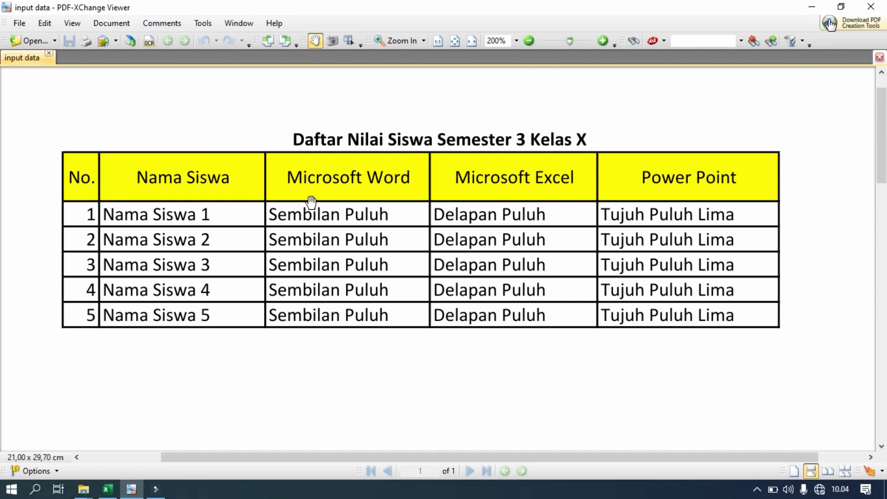
# - Bring up the blank Excel input data workbook on Sheet 1 and select cell D5
pyautogui.click(106, 491)
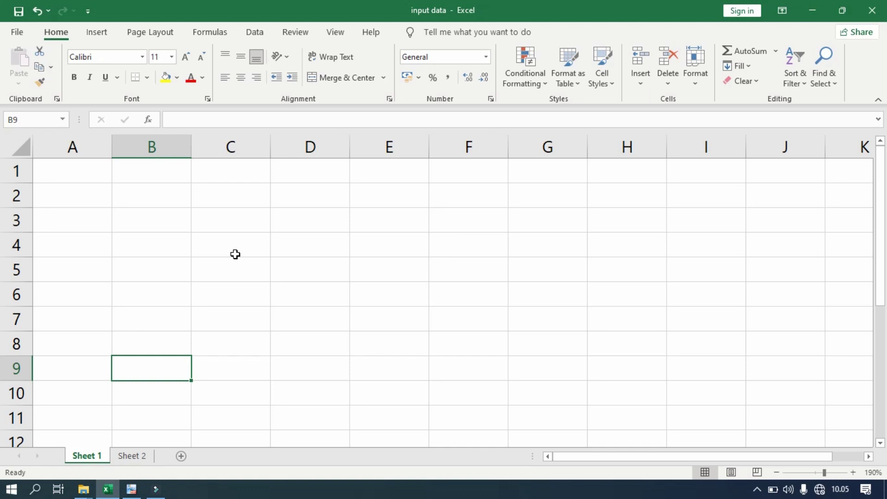
pyautogui.click(93, 145)
pyautogui.click(148, 141)
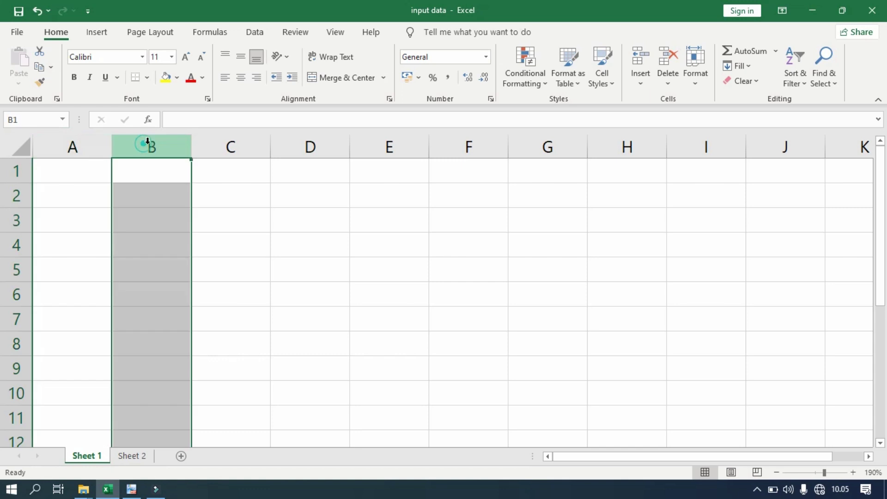
pyautogui.click(213, 146)
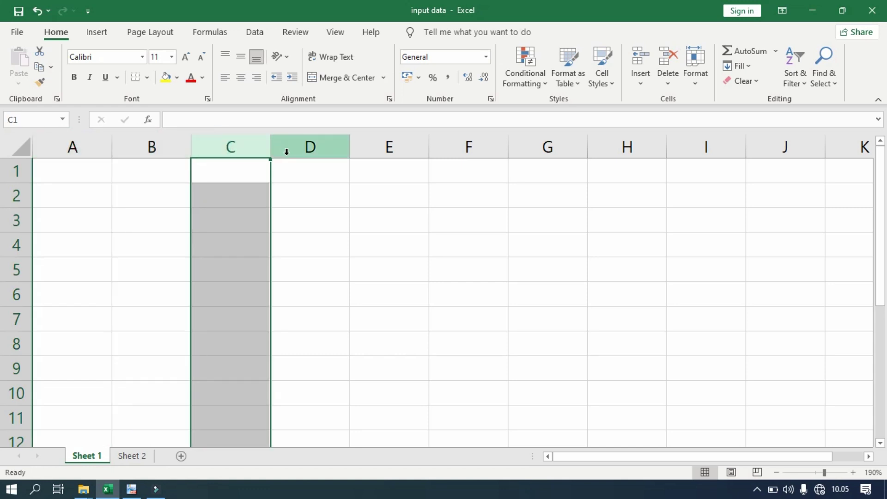
pyautogui.click(12, 176)
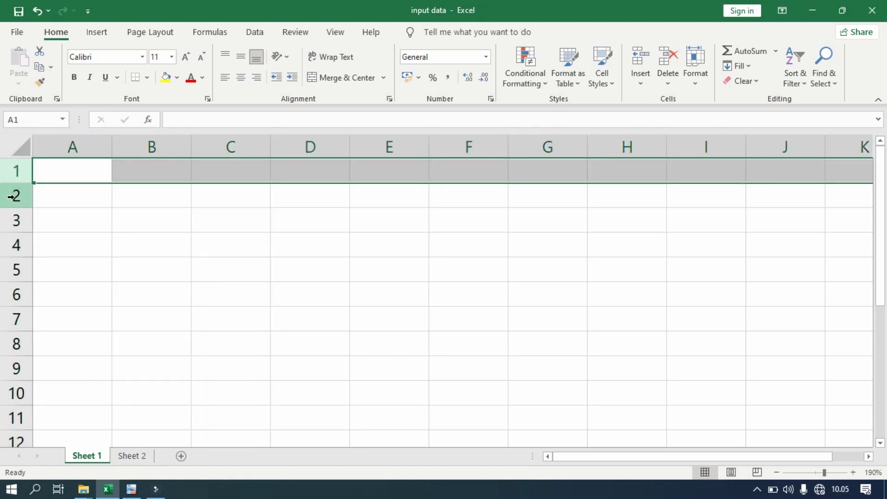
pyautogui.click(12, 197)
pyautogui.click(15, 218)
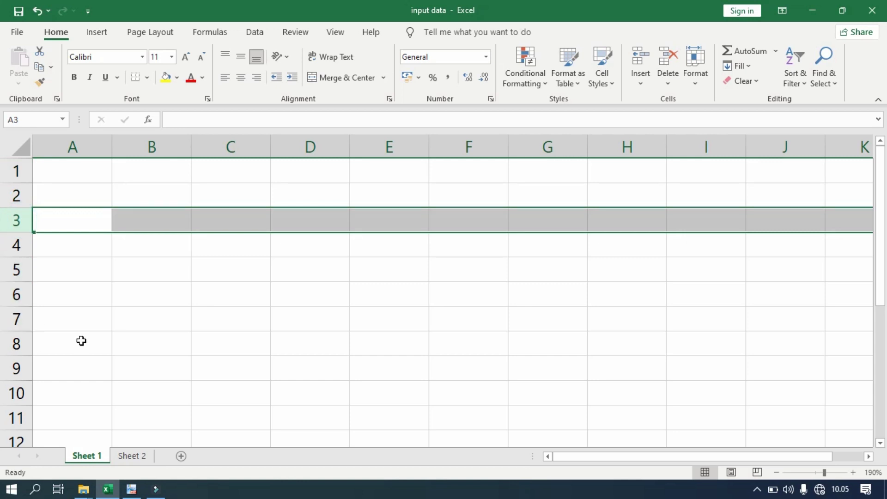
pyautogui.click(72, 176)
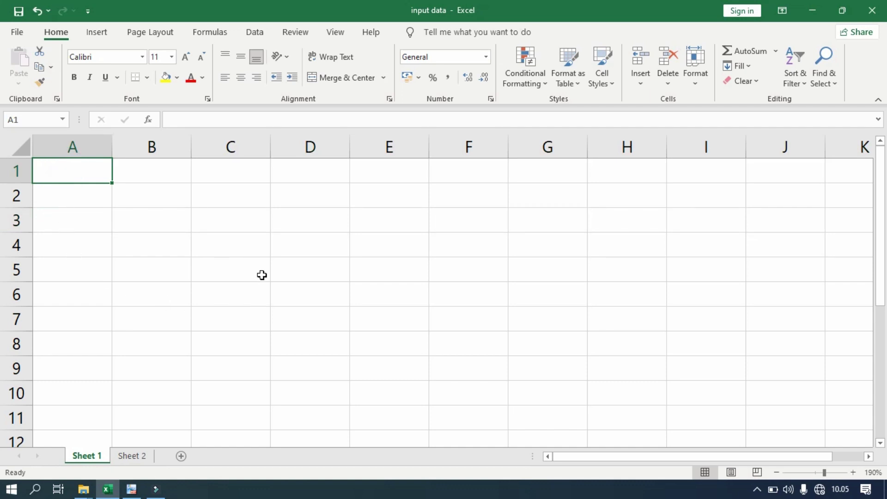
pyautogui.click(285, 273)
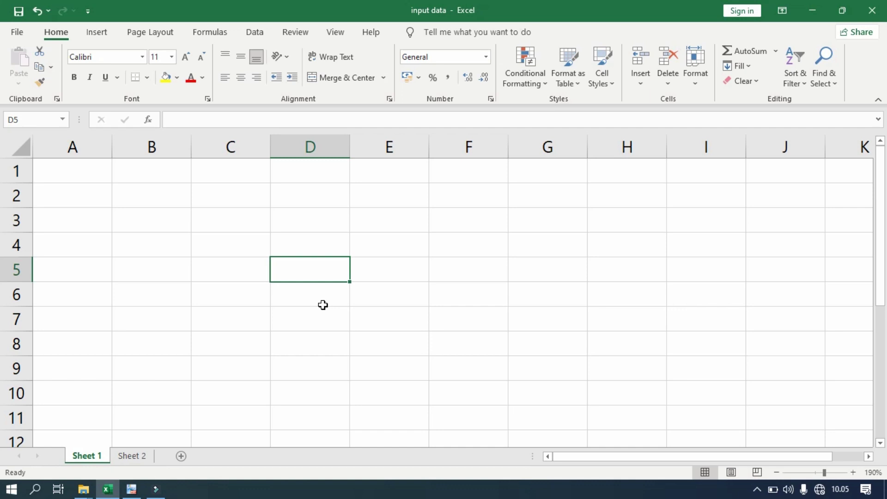
# - Enter 'Daftar Nilai Siswa Kelas 3' in cell D5 and commit it by moving to D6
pyautogui.write('Daftar ')
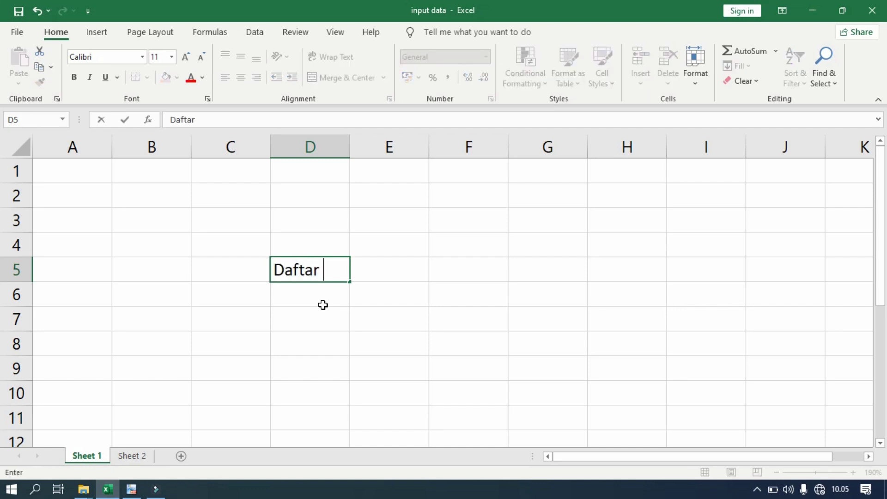
pyautogui.write('Nilai Siswa ')
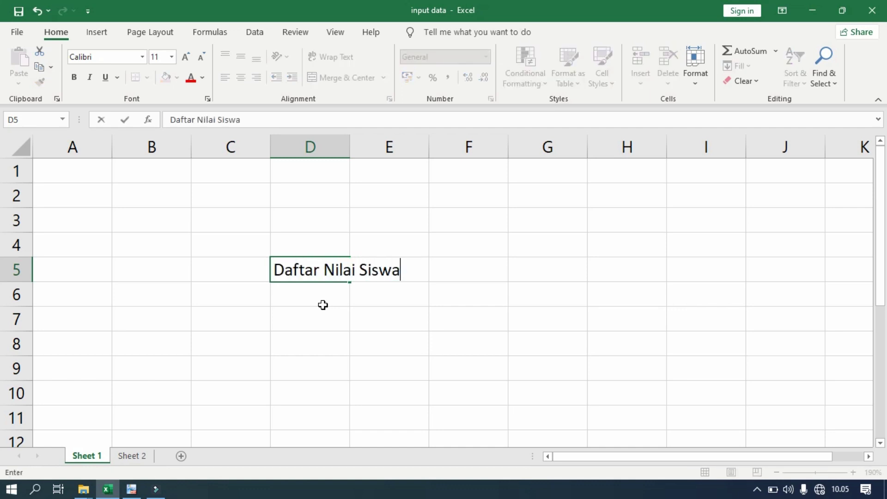
pyautogui.write('Kelas ')
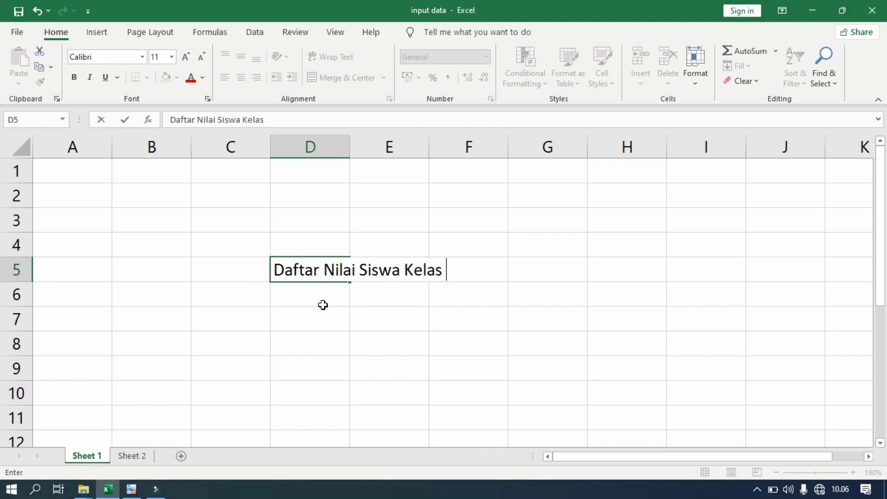
pyautogui.write('3')
pyautogui.click(323, 305)
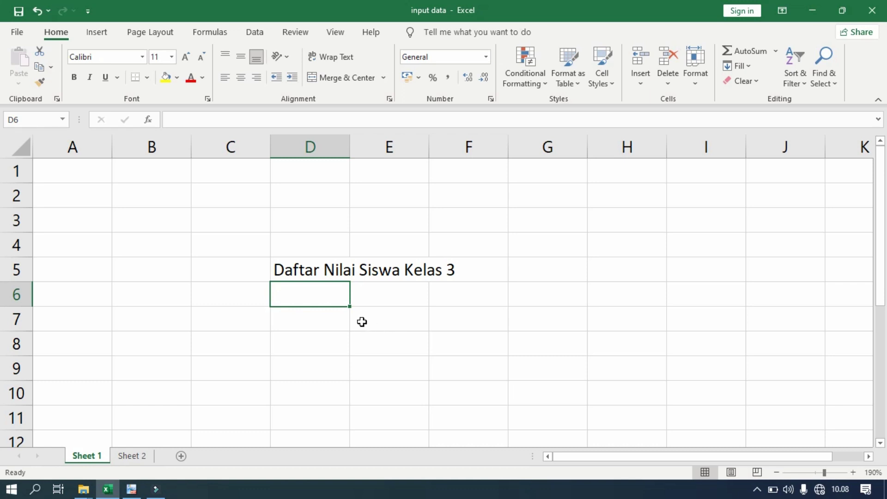
pyautogui.click(472, 272)
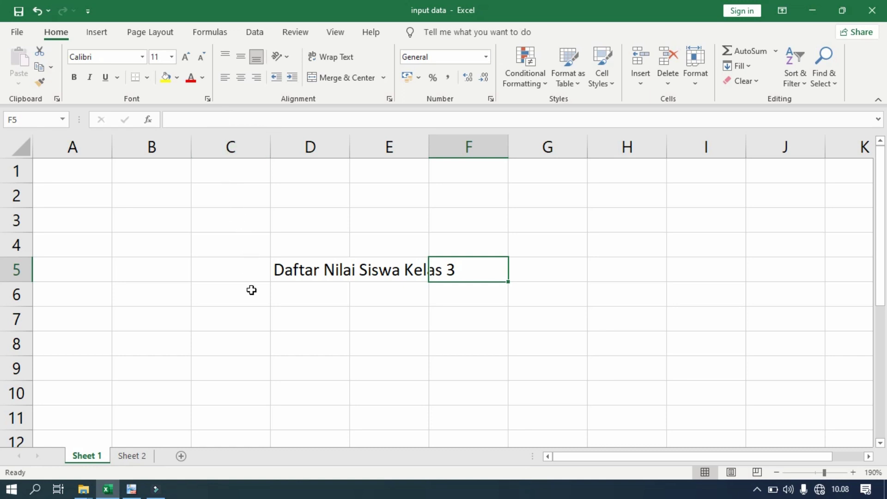
pyautogui.click(392, 272)
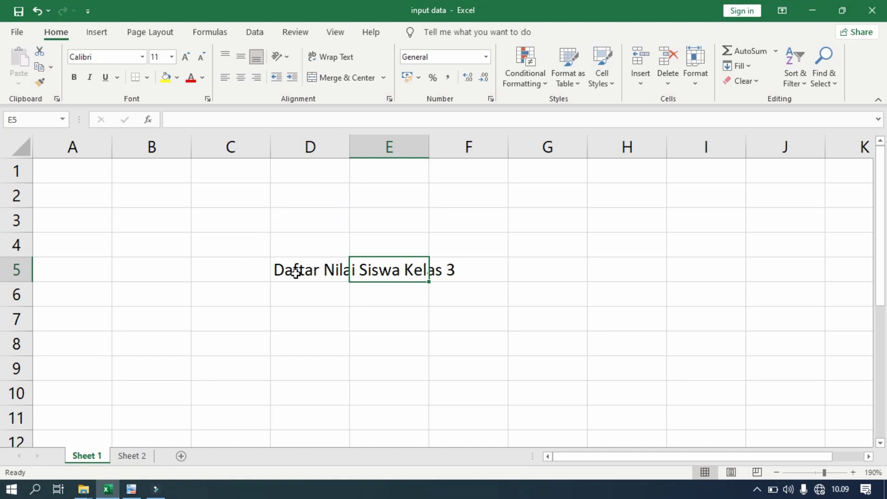
pyautogui.click(295, 272)
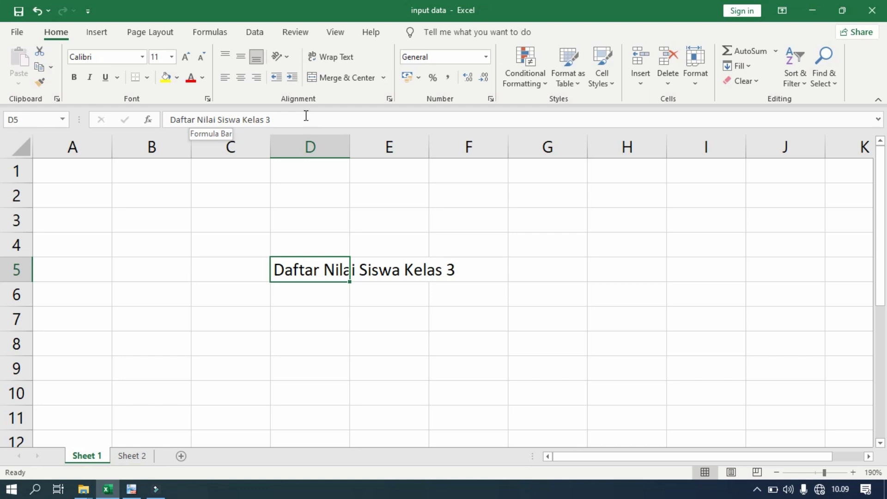
pyautogui.click(320, 319)
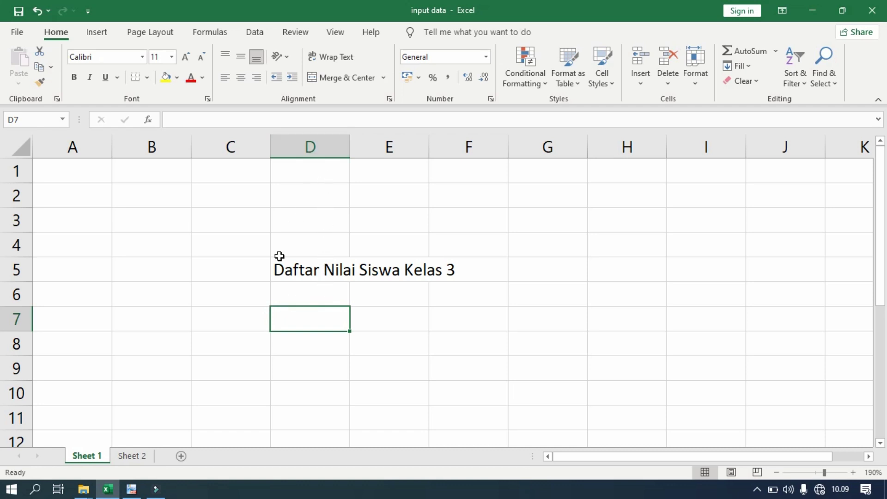
# - Append ' Semester X' to the D5 title so it reads 'Daftar Nilai Siswa Kelas 3 Semester X'
pyautogui.click(304, 269)
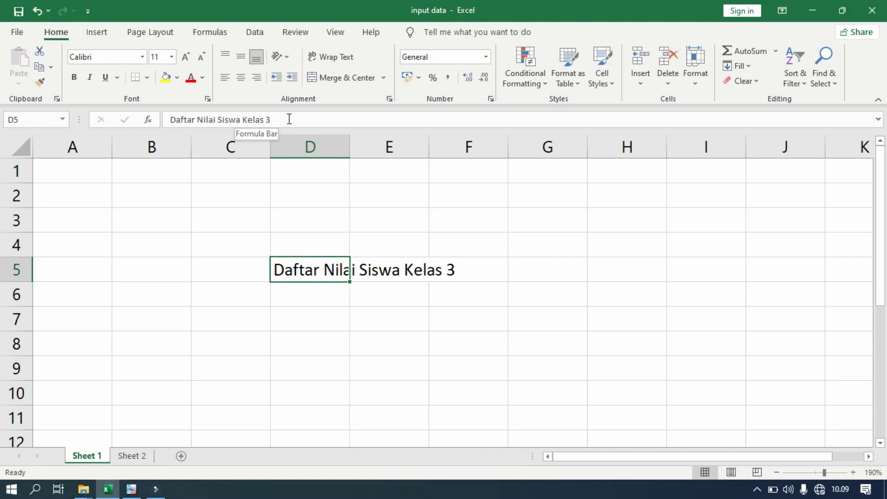
pyautogui.click(290, 120)
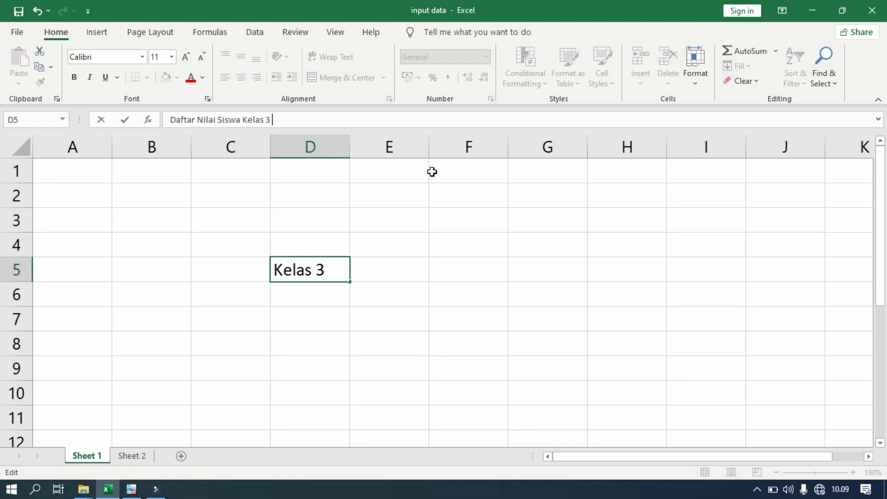
pyautogui.write('Sem')
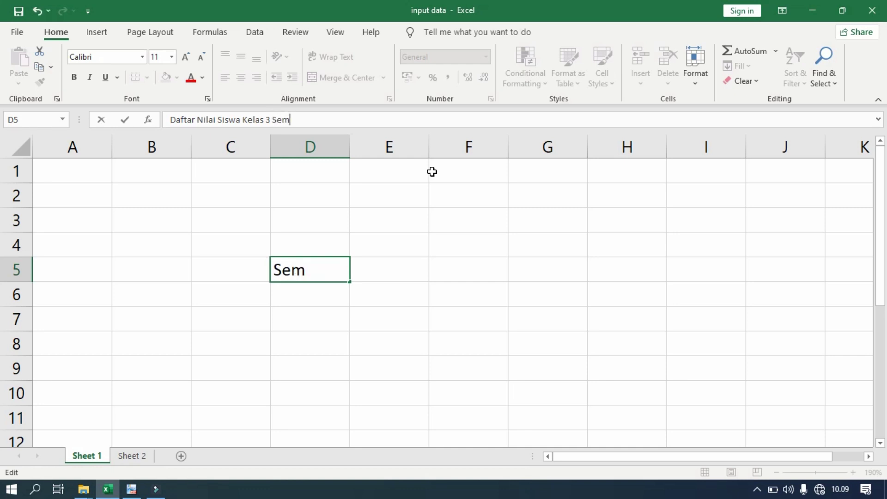
pyautogui.write('ester')
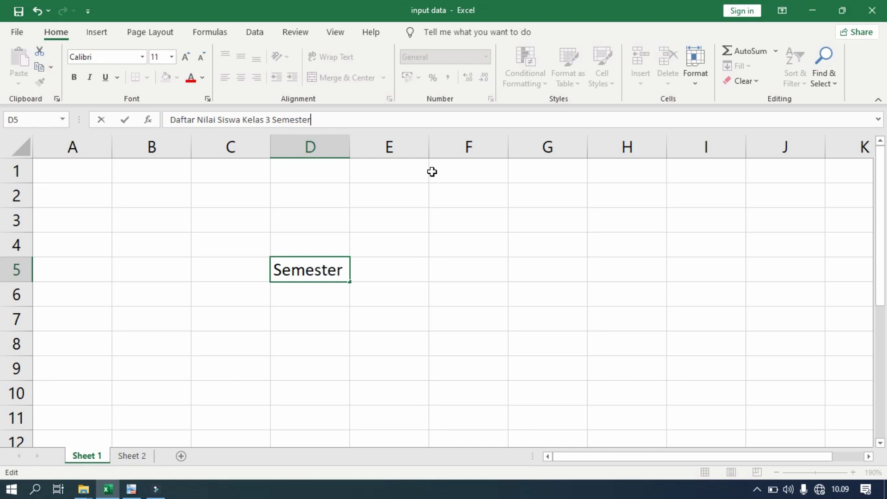
pyautogui.write(' X')
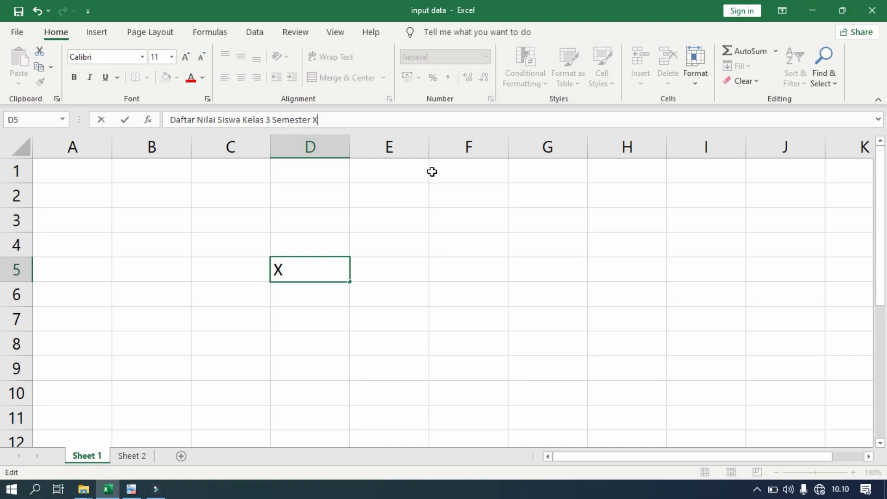
pyautogui.press('Return')
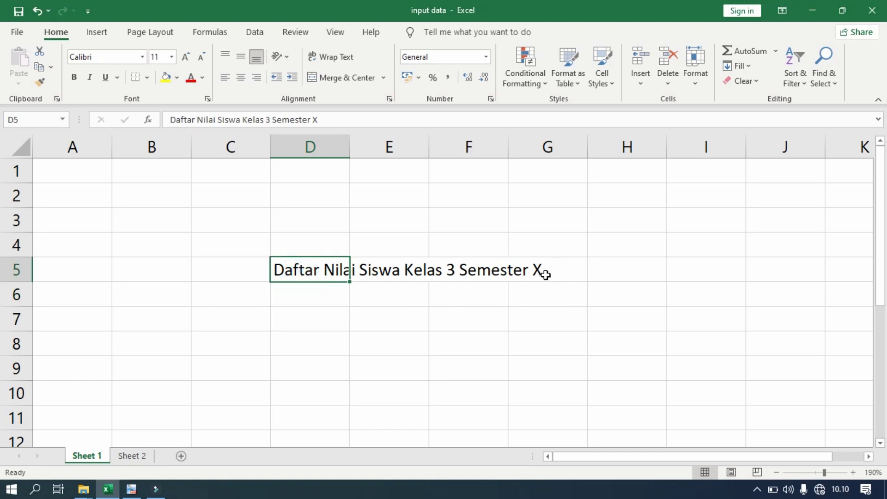
pyautogui.click(315, 307)
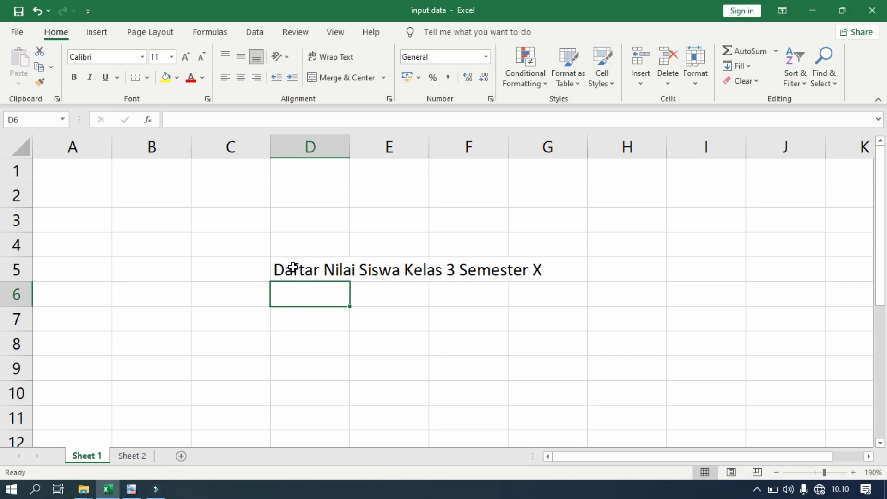
pyautogui.doubleClick(294, 267)
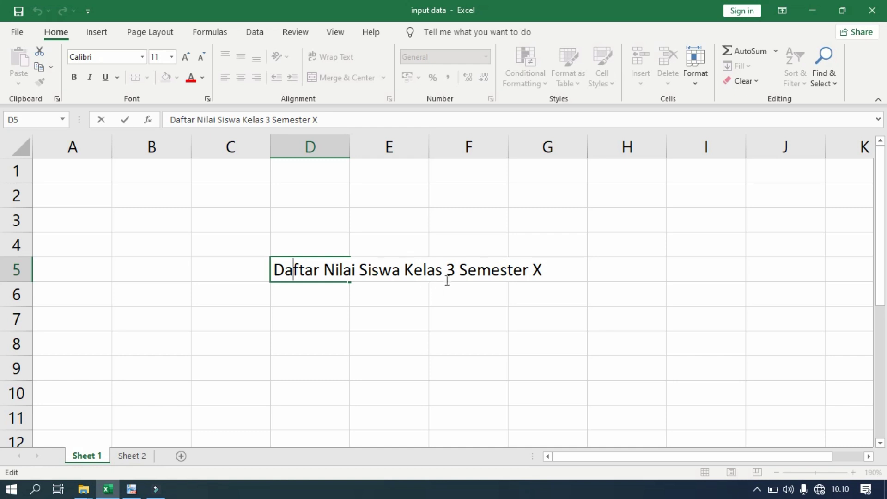
pyautogui.click(412, 269)
pyautogui.click(436, 270)
pyautogui.click(457, 271)
pyautogui.click(492, 271)
pyautogui.click(560, 274)
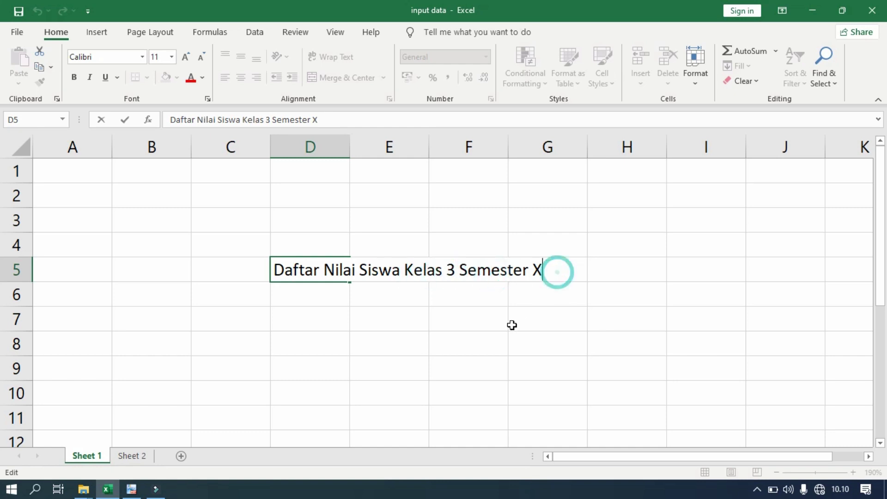
pyautogui.click(318, 320)
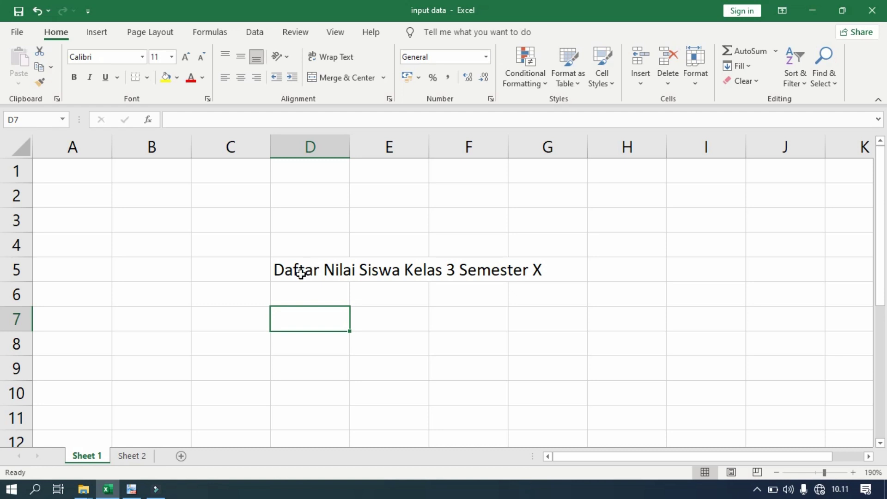
pyautogui.click(301, 274)
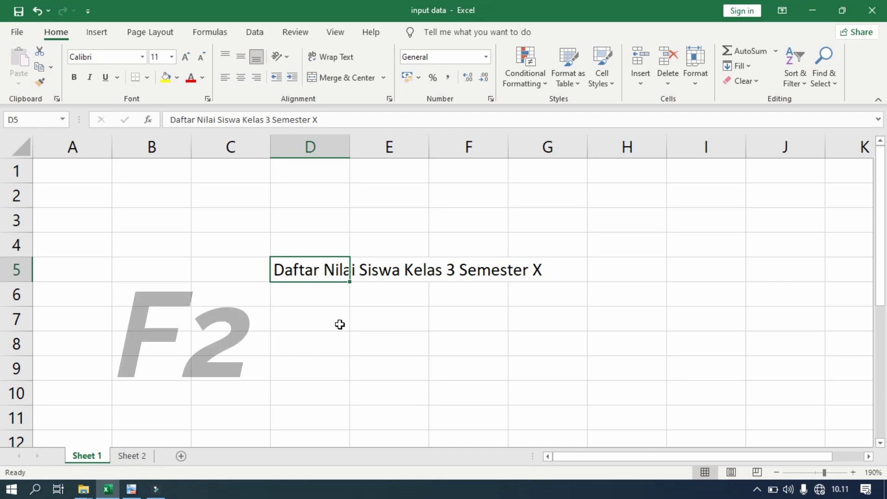
pyautogui.press('F2')
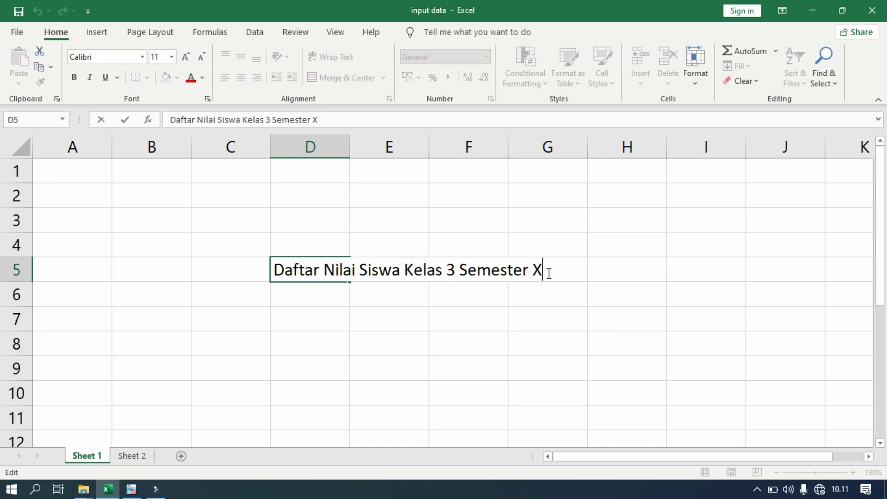
pyautogui.press('Return')
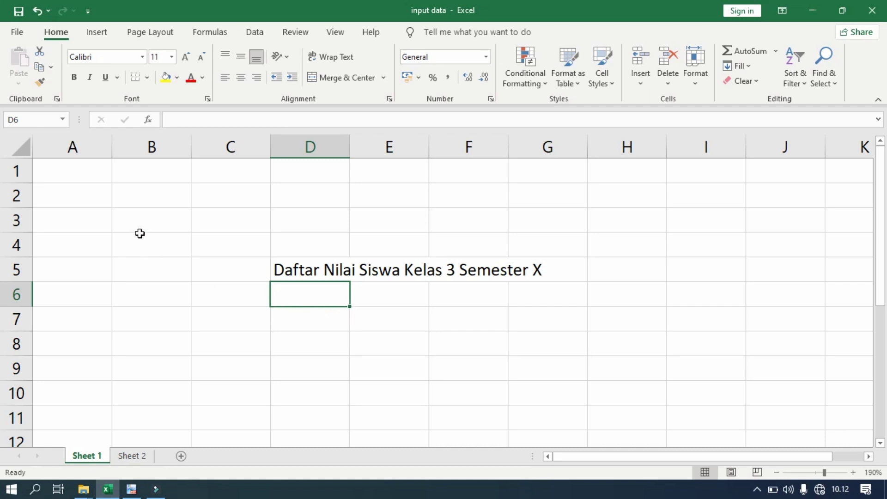
# - Drag the title from D5 into cell A1, leaving D5 empty
pyautogui.click(53, 171)
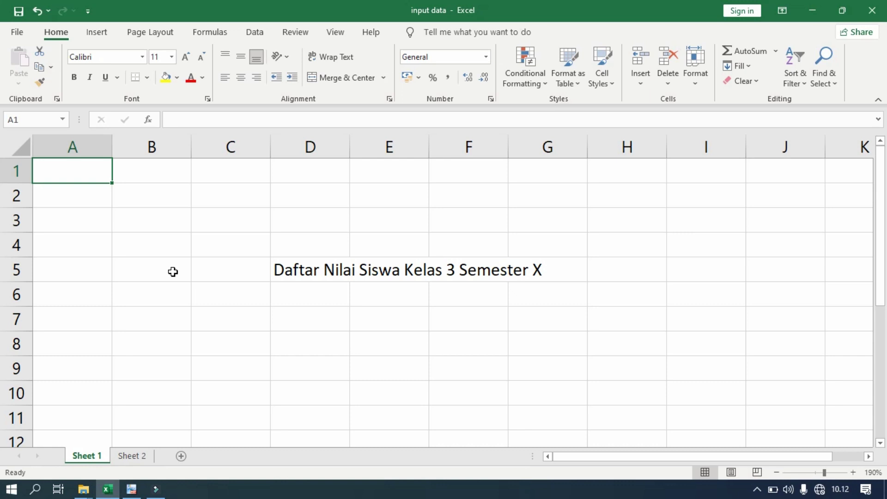
pyautogui.click(299, 271)
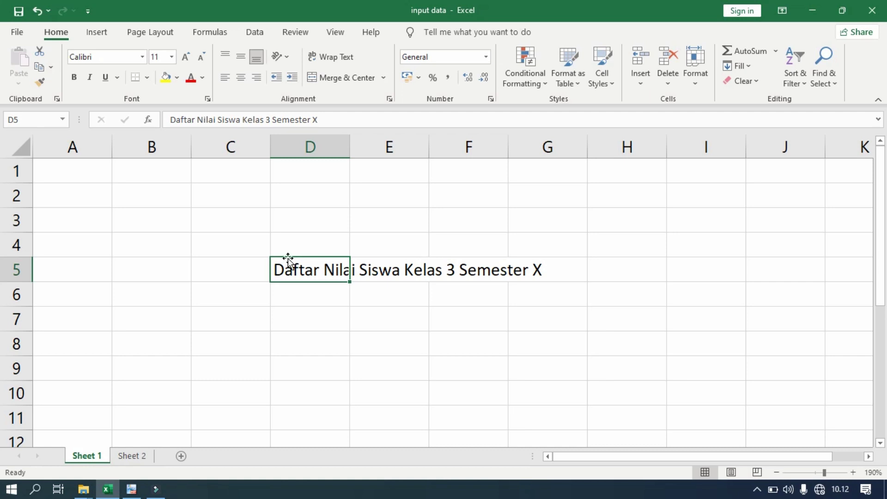
pyautogui.moveTo(287, 259); pyautogui.dragTo(185, 225)
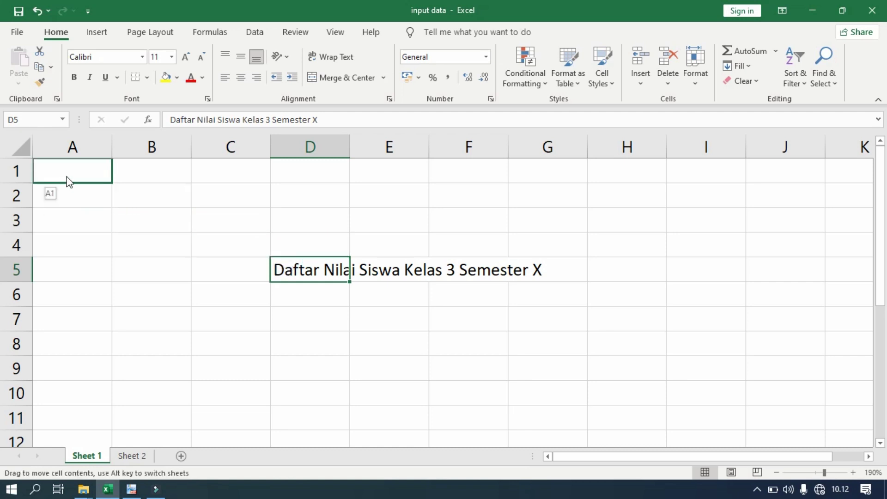
pyautogui.moveTo(185, 226); pyautogui.dragTo(65, 175)
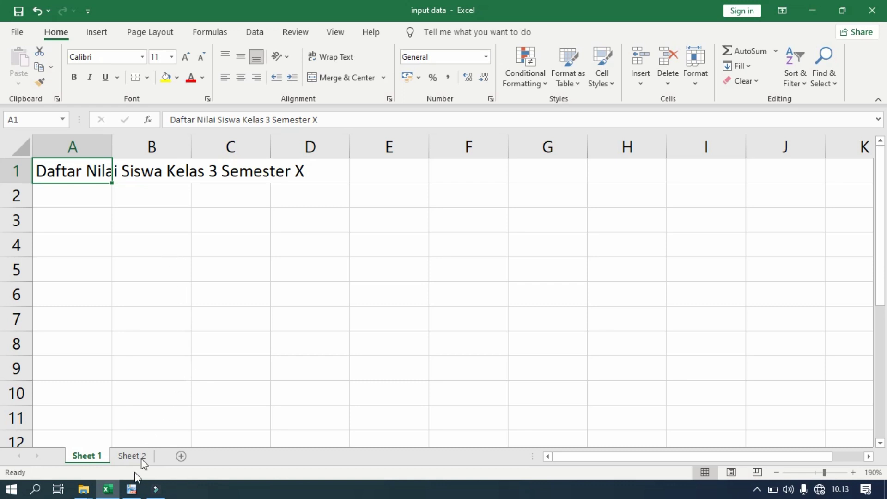
pyautogui.click(131, 489)
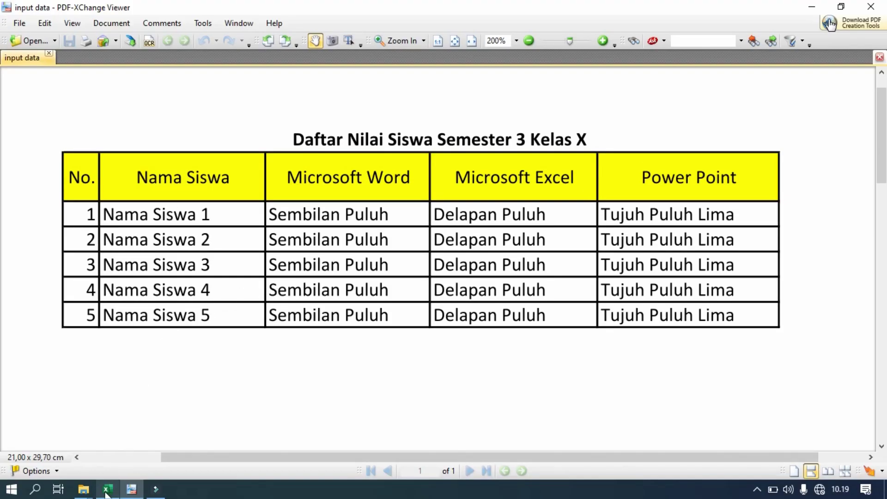
# - Enter the headers 'No.' in A2 and 'Nama Siswa' in B2
pyautogui.click(107, 489)
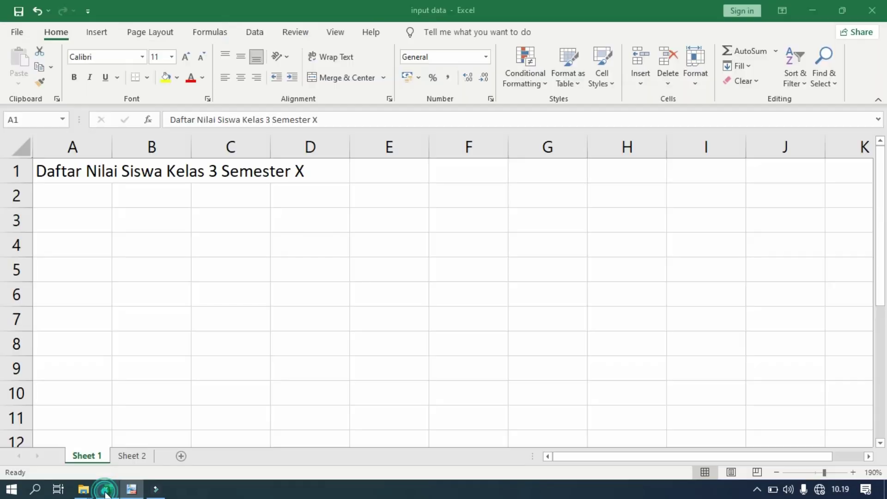
pyautogui.click(70, 192)
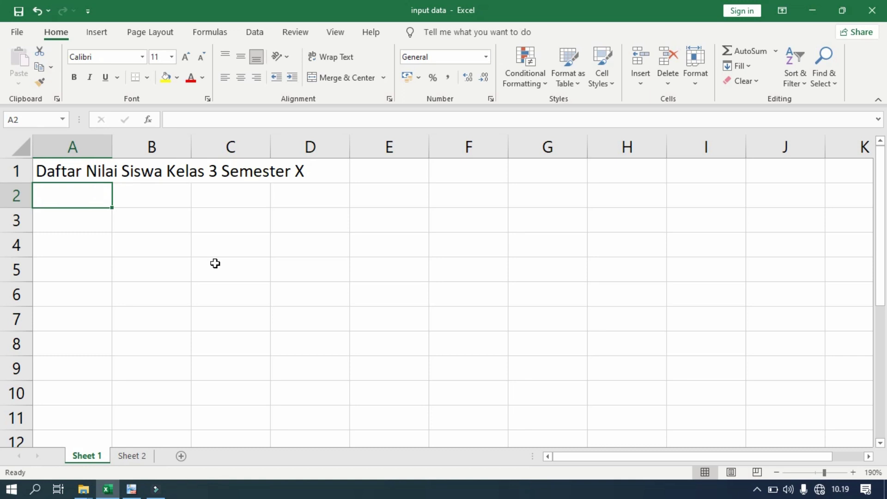
pyautogui.write('No.')
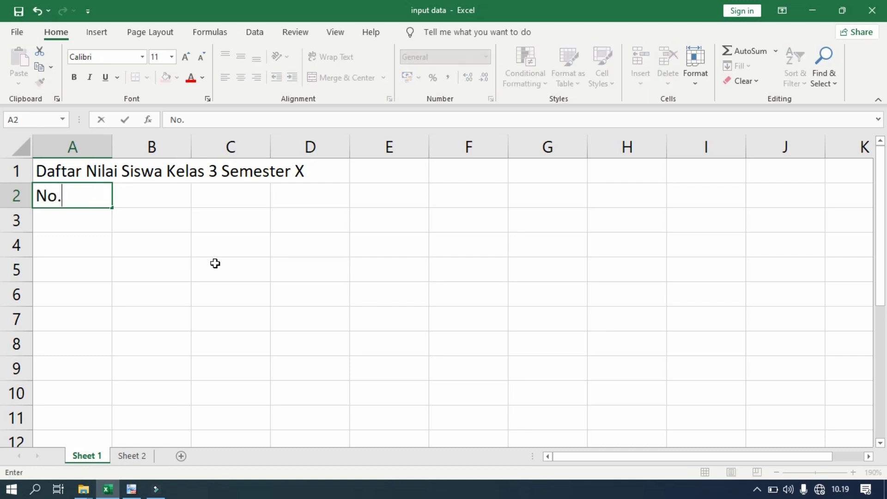
pyautogui.press('Tab')
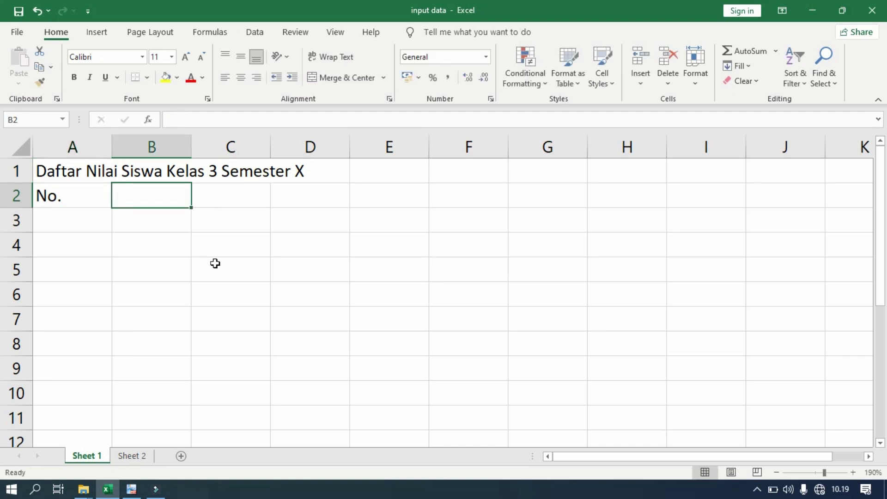
pyautogui.write('Nma')
pyautogui.press('BackSpace')
pyautogui.press('BackSpace')
pyautogui.write('ama Siswa')
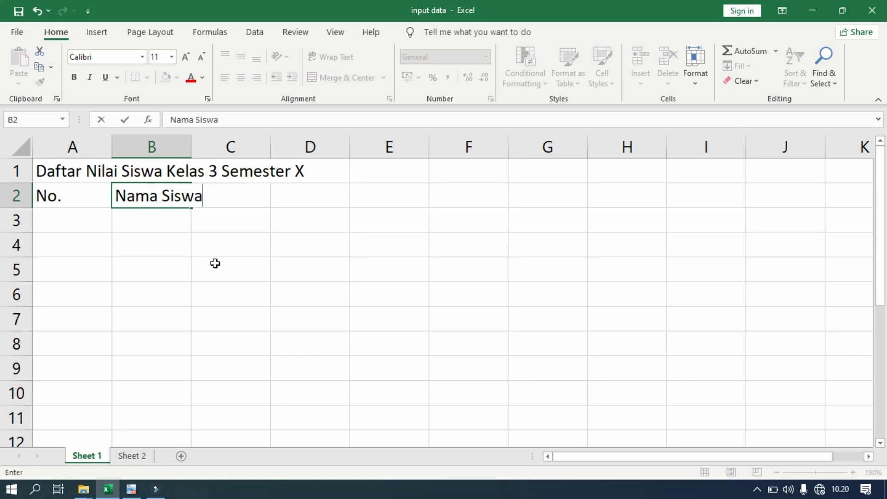
pyautogui.press('Tab')
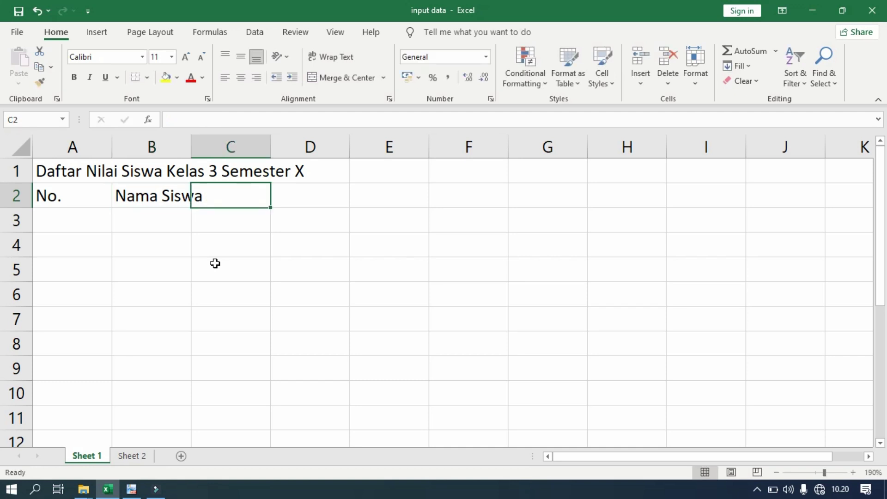
# - Add the headers 'Microsoft Word', 'Microsoft Excel' and 'Power Point' in C2 through E2
pyautogui.write('Microso')
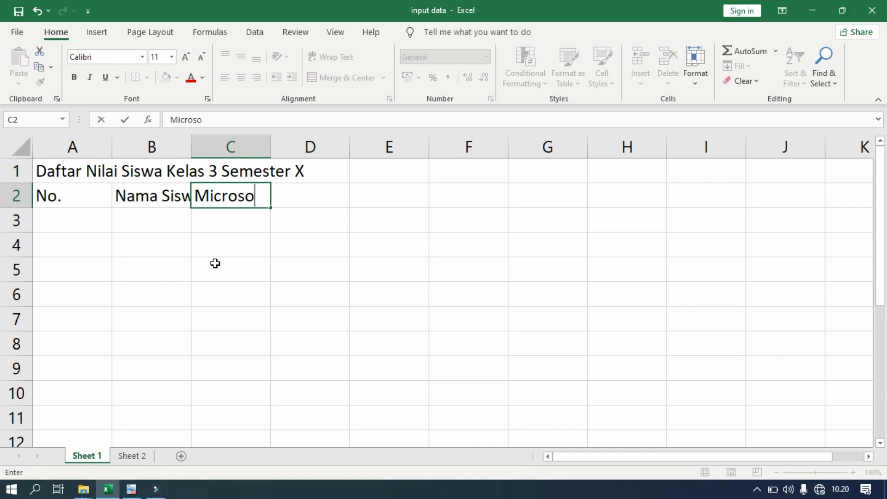
pyautogui.write('ft Word')
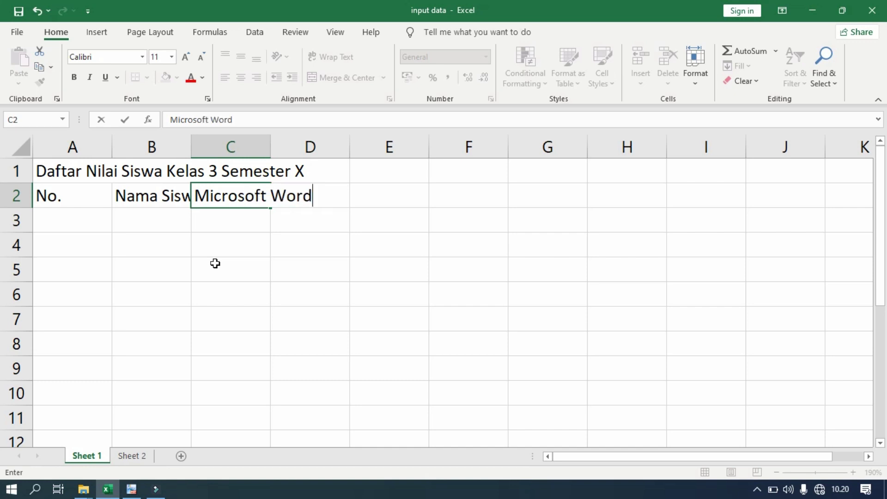
pyautogui.press('Tab')
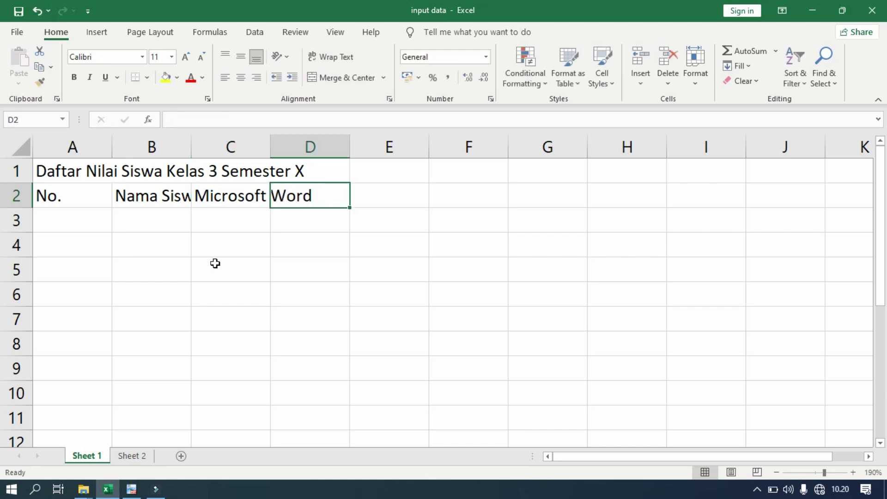
pyautogui.write('Microsoft Excel')
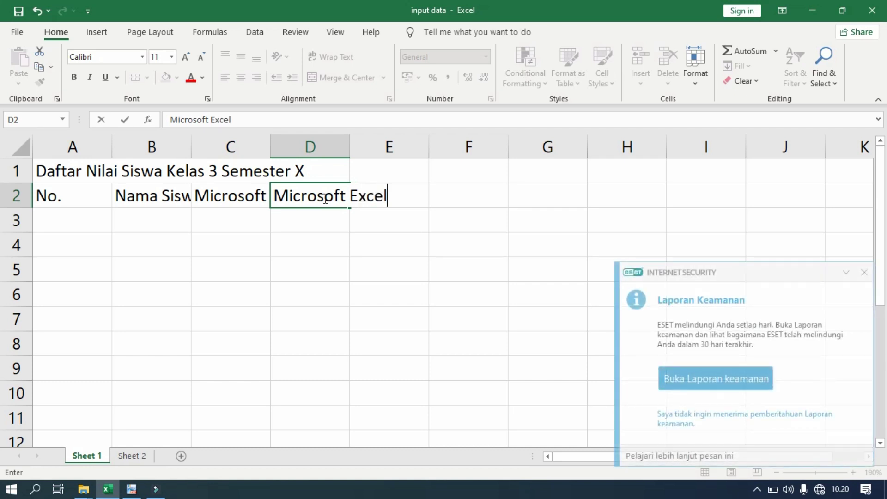
pyautogui.press('Tab')
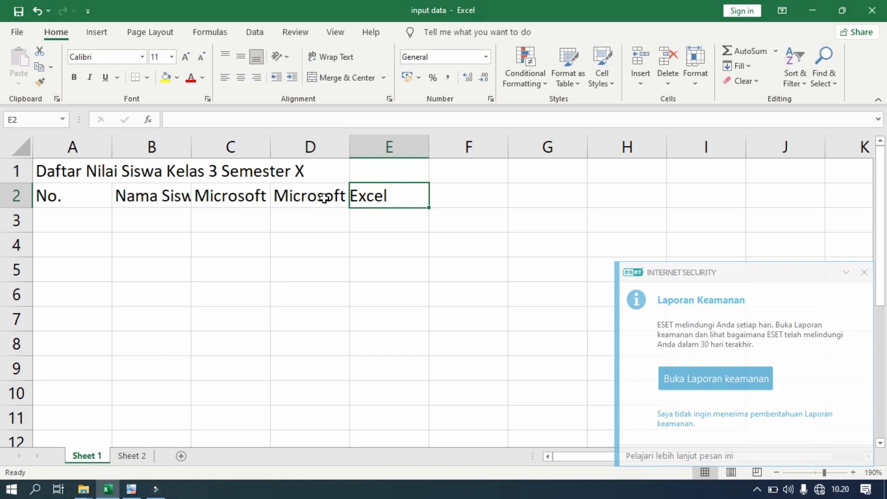
pyautogui.write('Power')
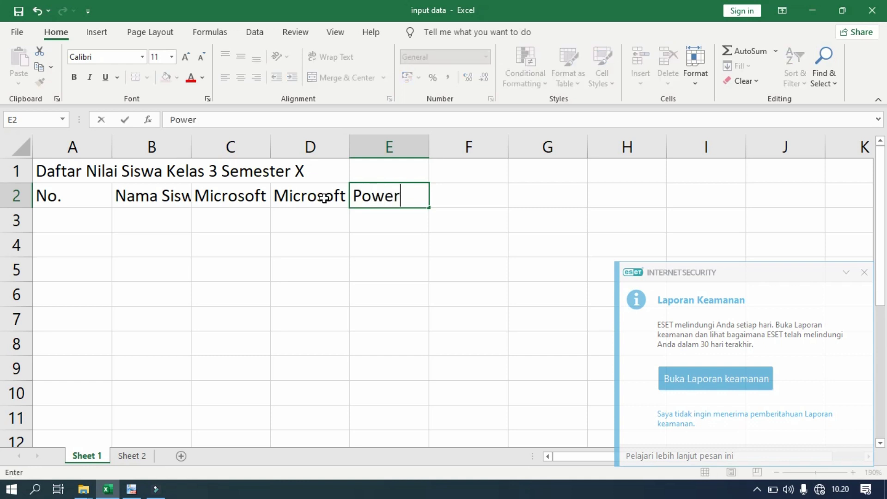
pyautogui.write(' Point')
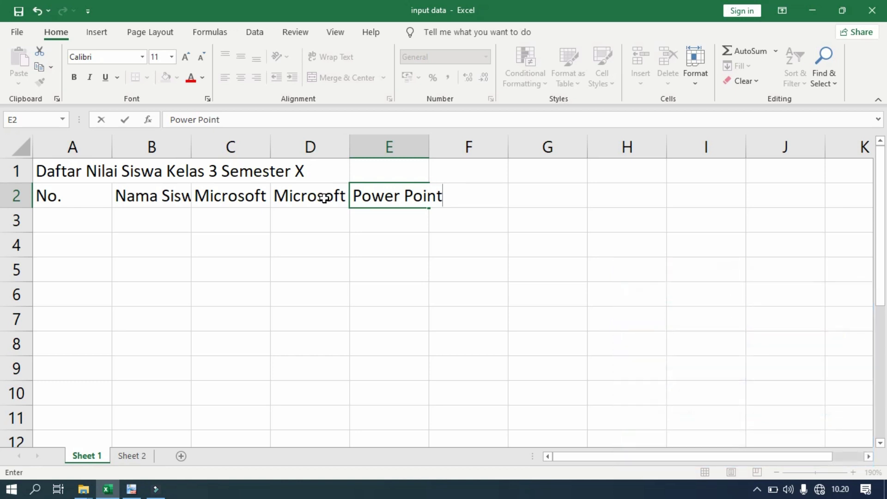
pyautogui.press('Return')
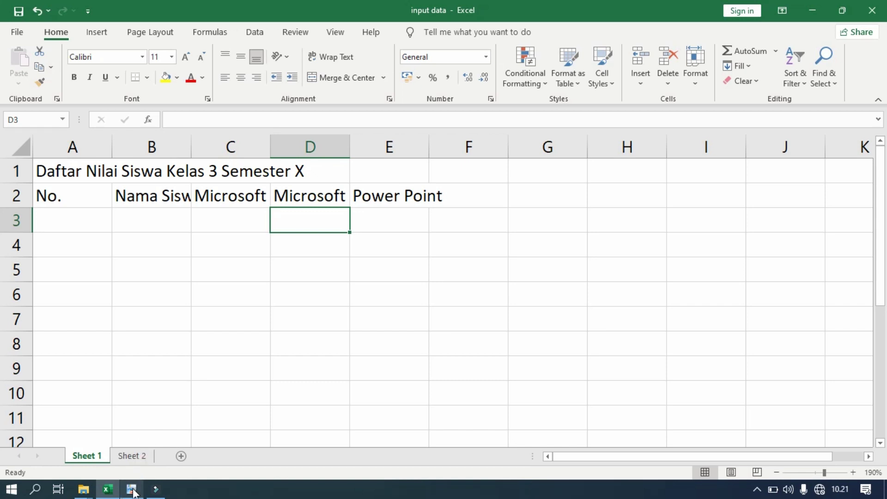
# - Check the reference grade table in PDF-XChange Viewer, then return to the Excel workbook
pyautogui.click(132, 491)
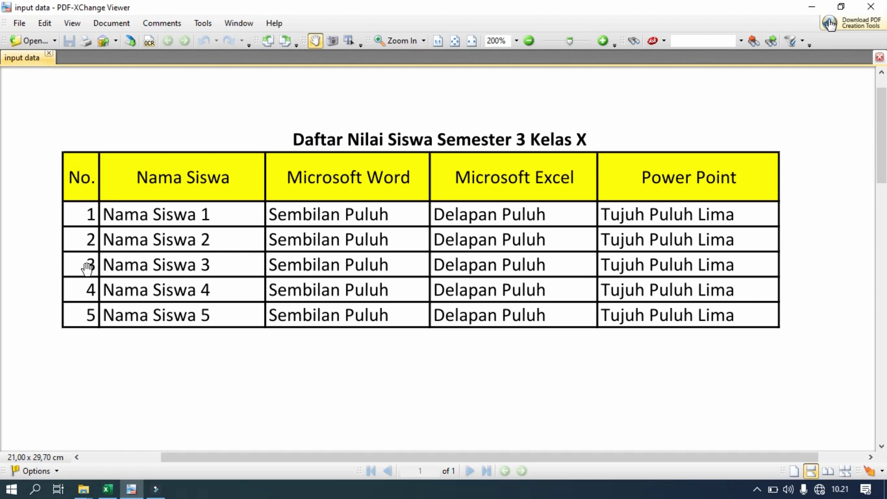
pyautogui.click(109, 489)
# - Enter 1 in A3 and Ctrl-fill it down so A3:A7 hold the numbers 1 to 5
pyautogui.click(82, 217)
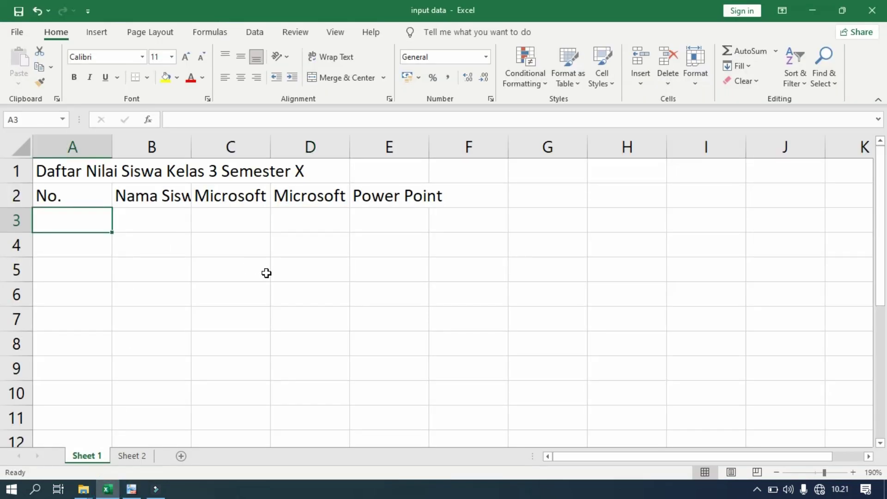
pyautogui.write('1')
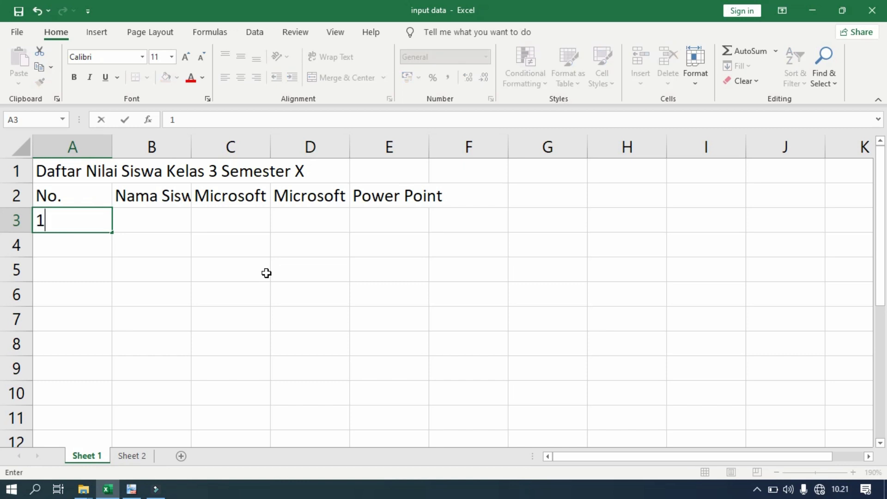
pyautogui.press('Return')
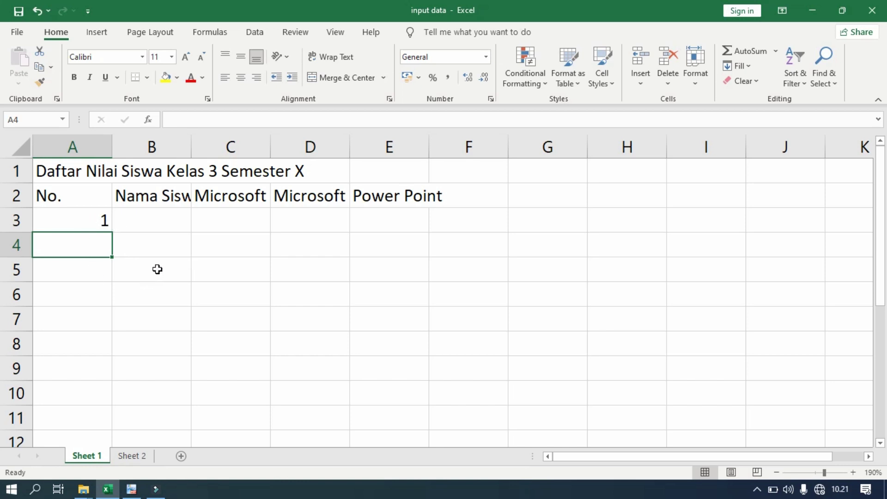
pyautogui.click(89, 220)
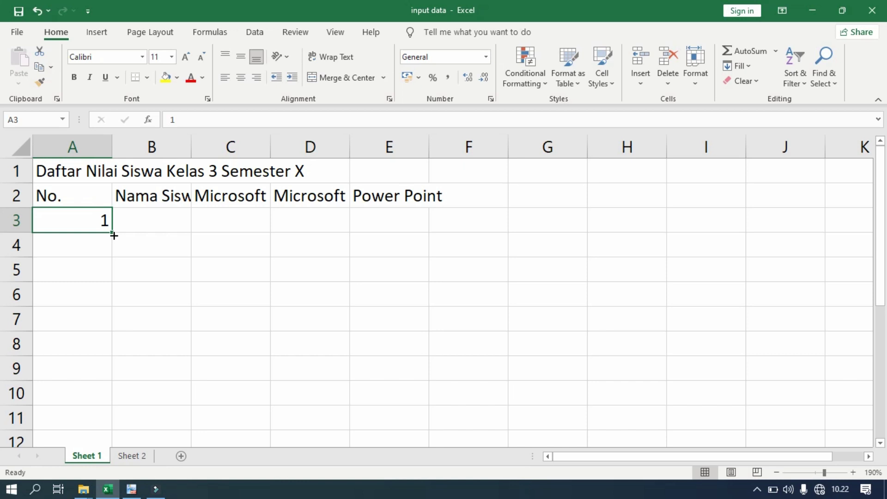
pyautogui.moveTo(114, 235); pyautogui.dragTo(114, 235)
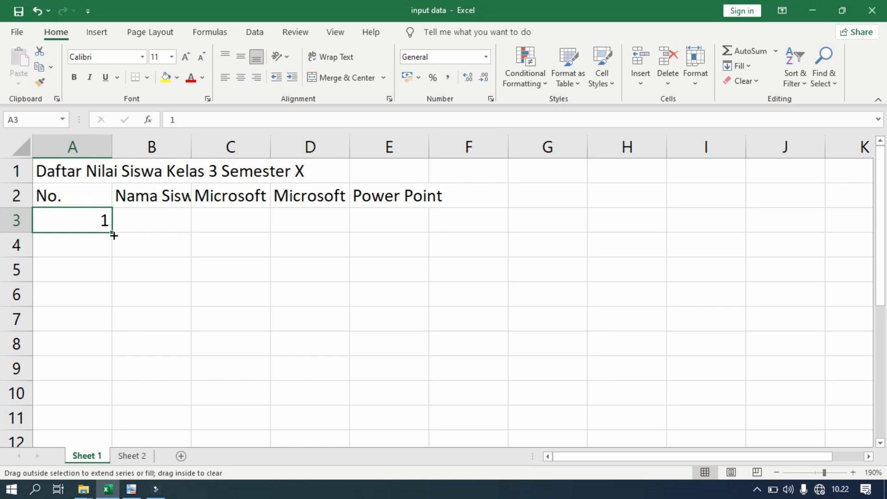
pyautogui.press('ctrl')
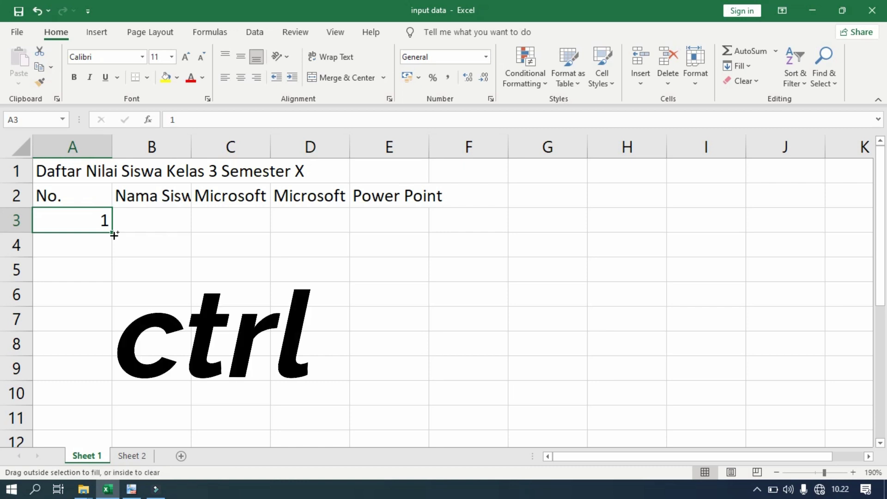
pyautogui.moveTo(113, 238); pyautogui.dragTo(114, 299)
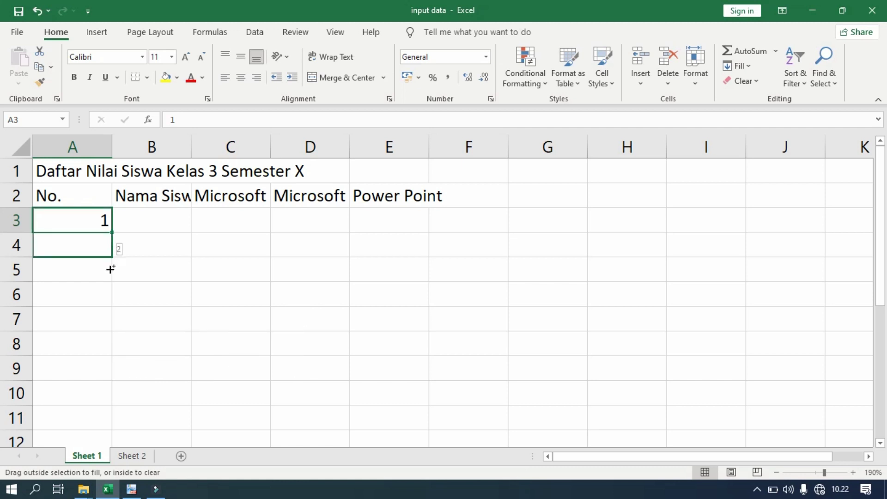
pyautogui.moveTo(114, 298); pyautogui.dragTo(114, 322)
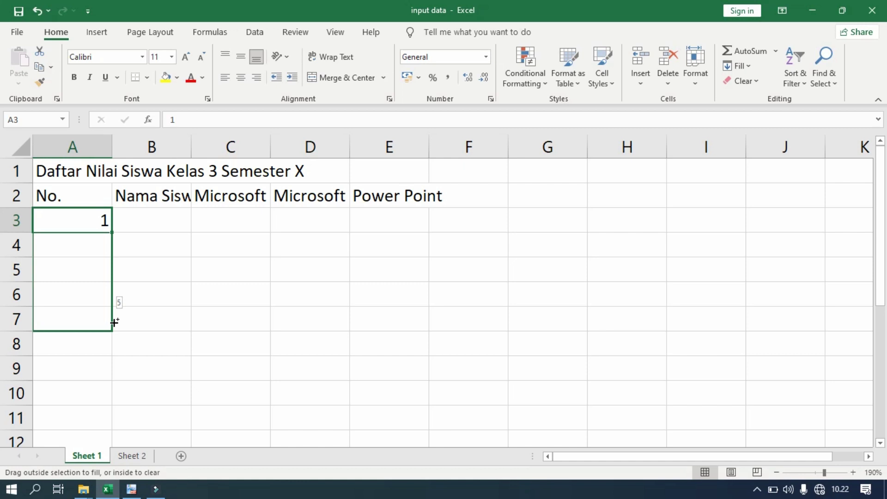
pyautogui.moveTo(114, 322); pyautogui.dragTo(115, 323)
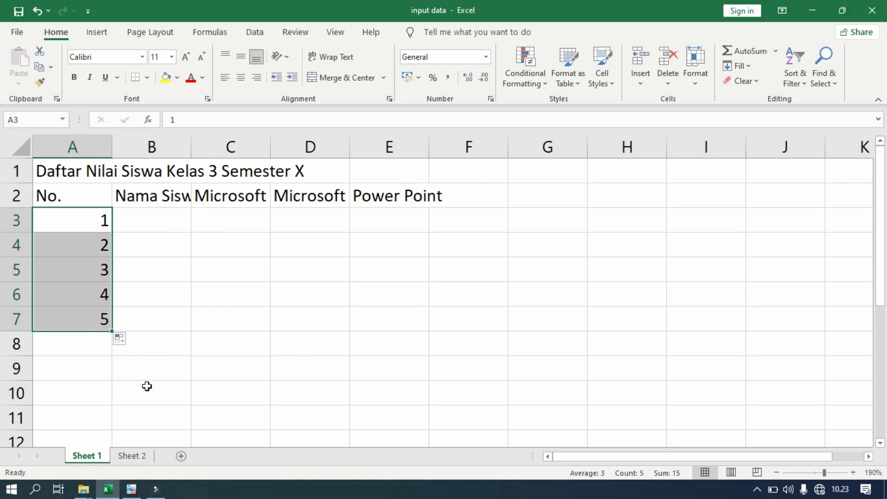
# - Enter 'Nama Siswa 1' in B3 and fill it down to B7 for Nama Siswa 1–5
pyautogui.click(131, 489)
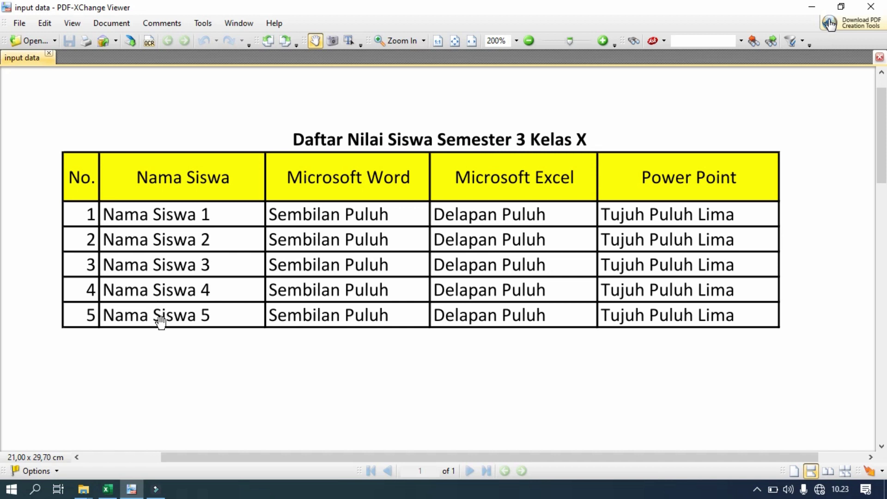
pyautogui.click(108, 489)
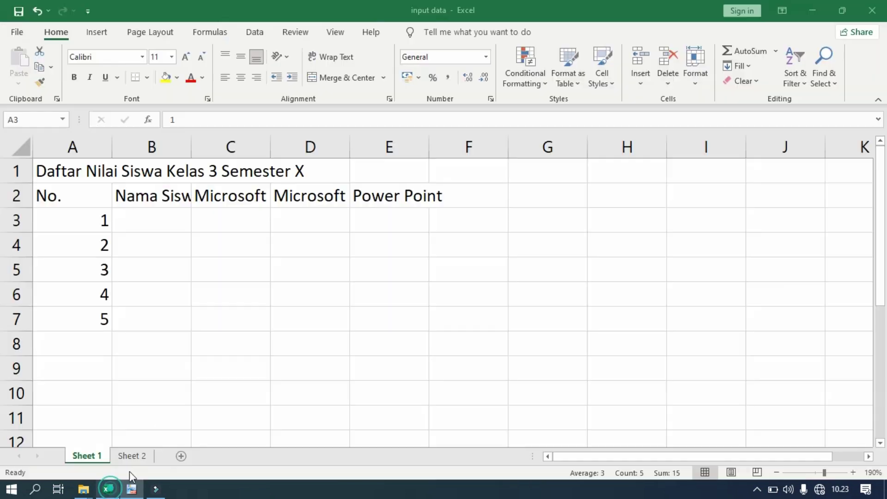
pyautogui.click(159, 217)
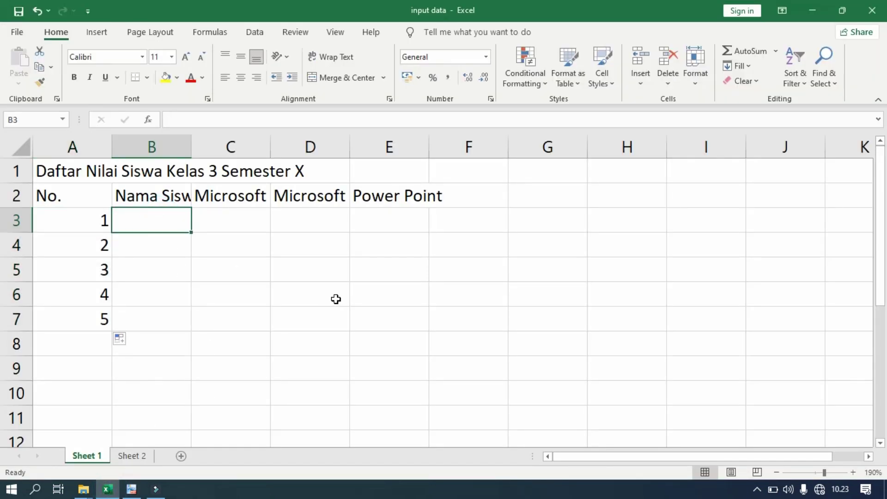
pyautogui.write('Nama Sis')
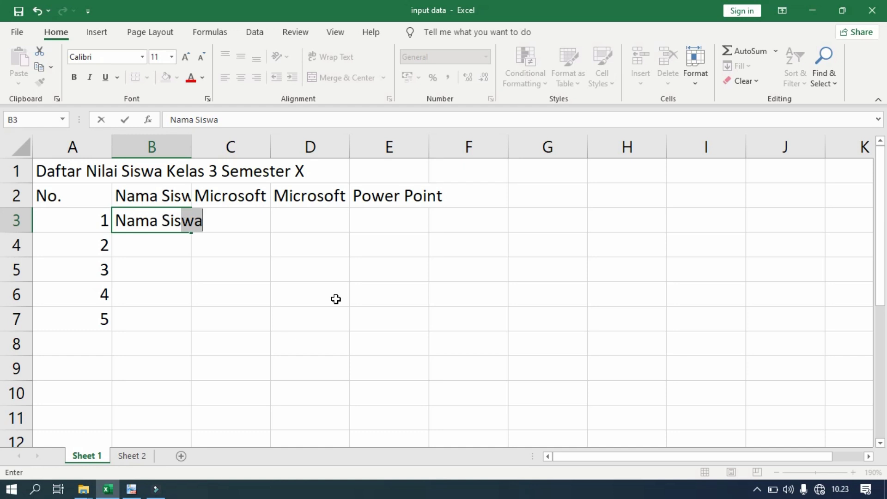
pyautogui.write('wa 1')
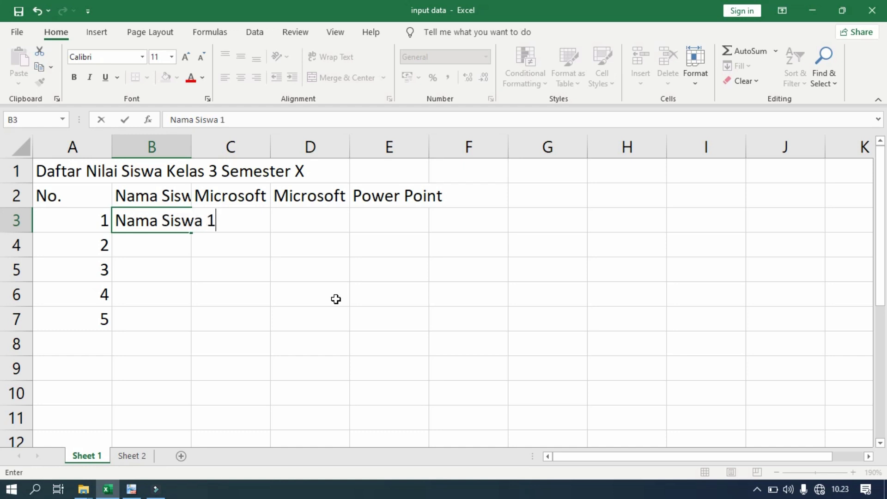
pyautogui.press('Return')
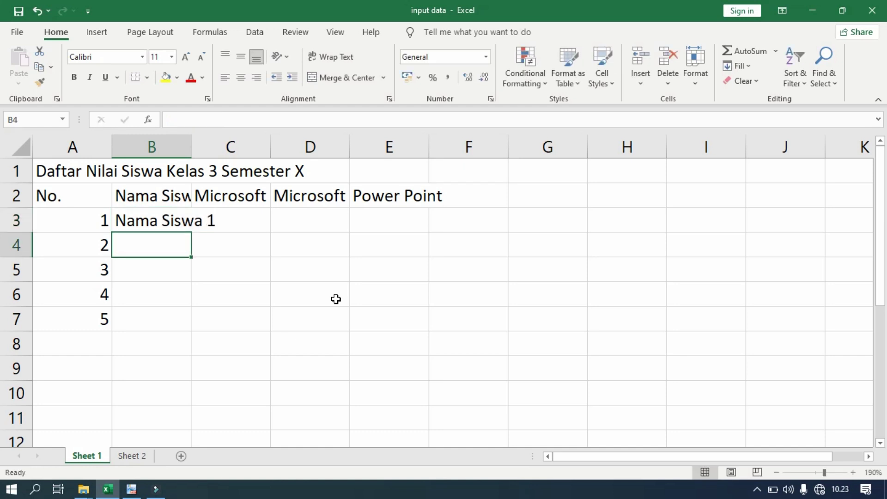
pyautogui.click(161, 223)
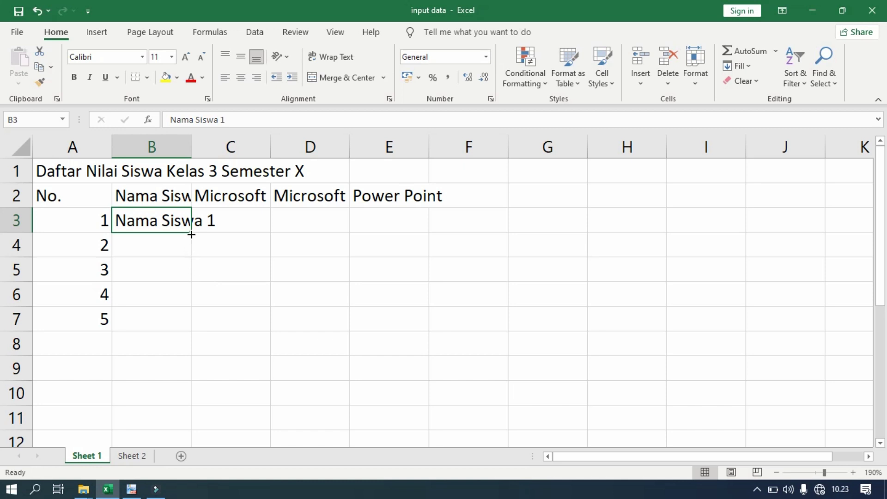
pyautogui.moveTo(191, 234); pyautogui.dragTo(192, 234)
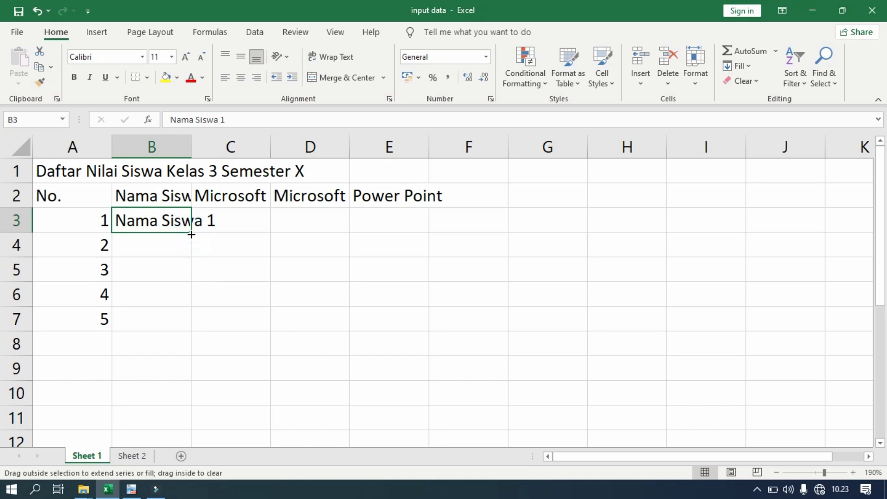
pyautogui.moveTo(191, 234); pyautogui.dragTo(189, 324)
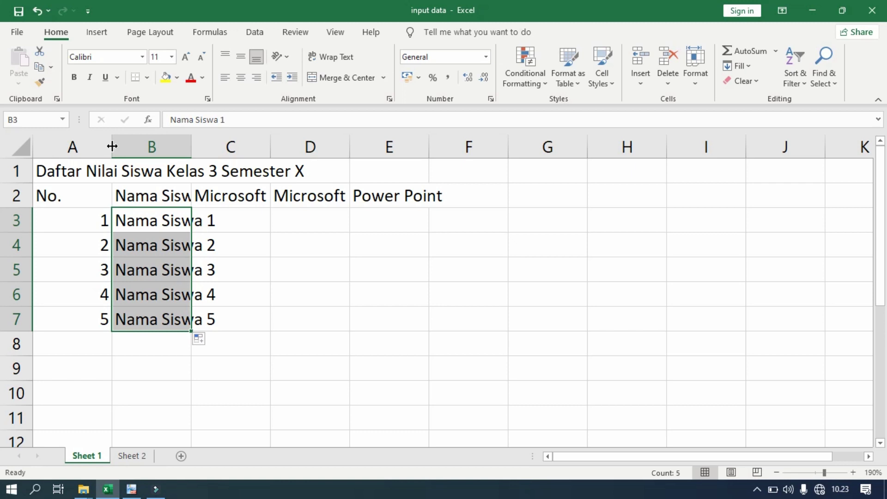
# - Narrow column A and widen columns B–E to fit names, Microsoft Word, Microsoft Excel and Power Point
pyautogui.moveTo(112, 146); pyautogui.dragTo(68, 149)
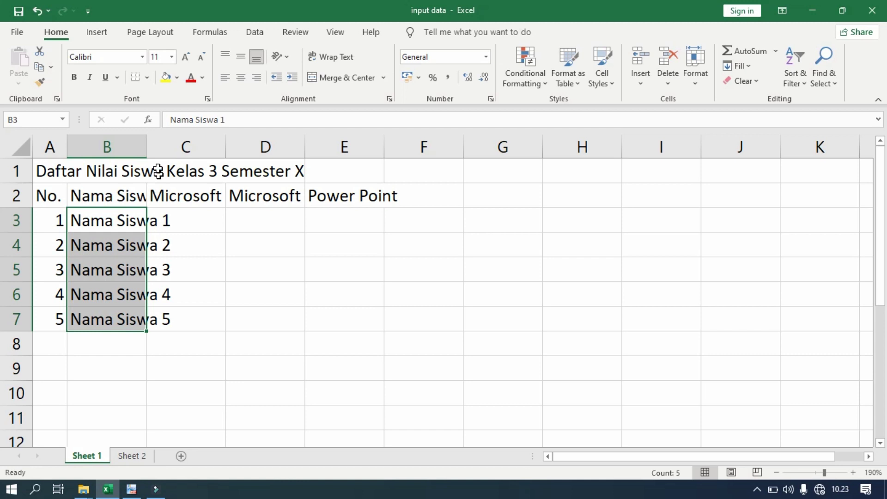
pyautogui.moveTo(147, 150); pyautogui.dragTo(191, 150)
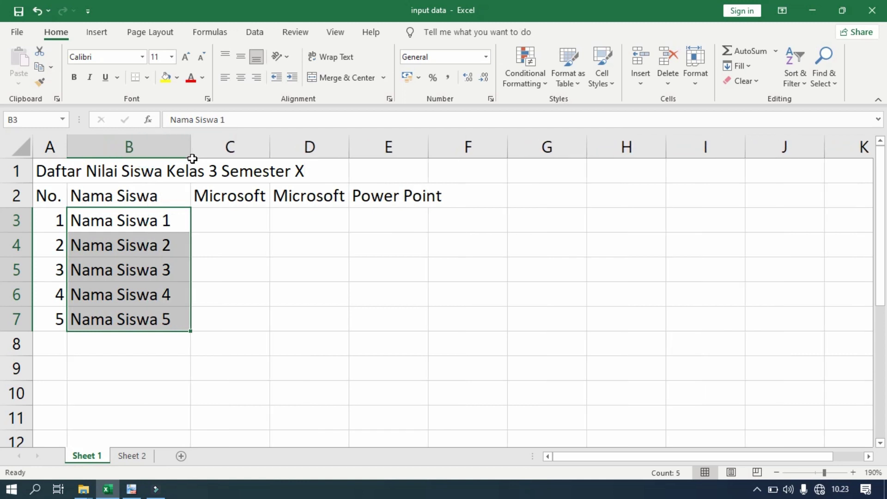
pyautogui.moveTo(271, 147)
pyautogui.mouseDown()
pyautogui.moveTo(307, 159)
pyautogui.moveTo(325, 147)
pyautogui.mouseUp()
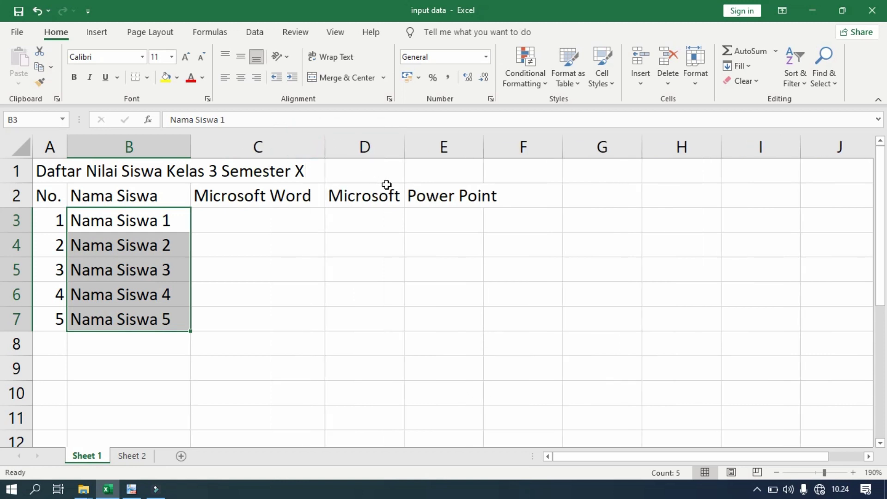
pyautogui.moveTo(410, 147); pyautogui.dragTo(454, 156)
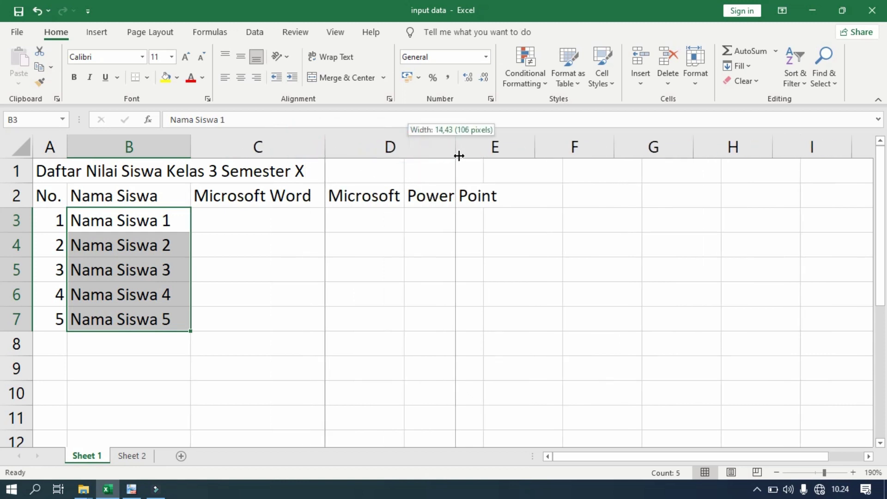
pyautogui.moveTo(535, 147); pyautogui.dragTo(569, 146)
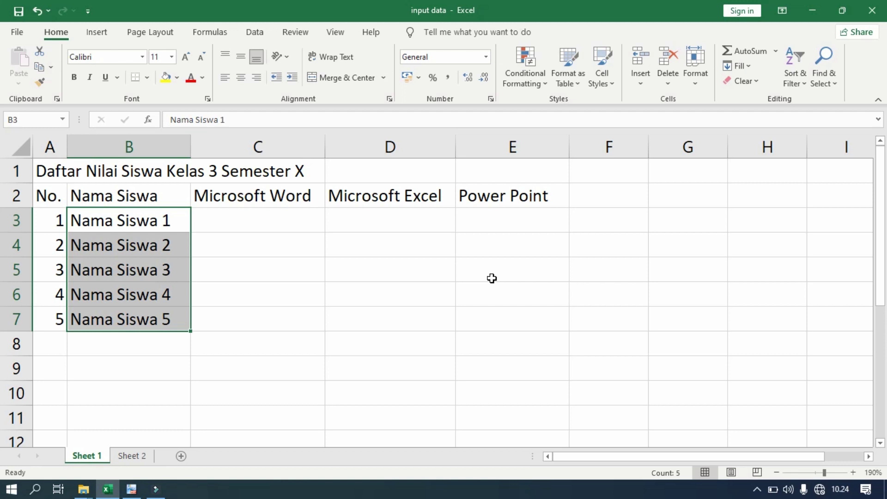
# - Enter 'Sembilan Puluh' in C3 and fill it down to C7
pyautogui.click(134, 490)
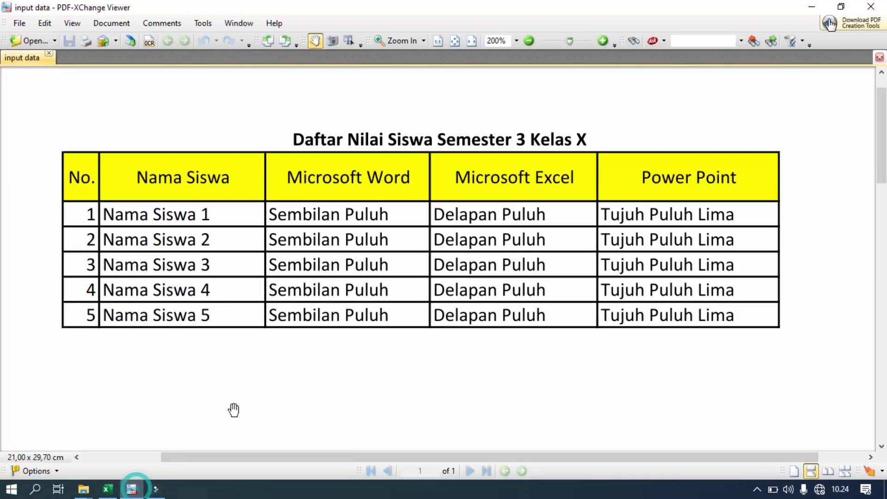
pyautogui.click(108, 489)
pyautogui.click(261, 219)
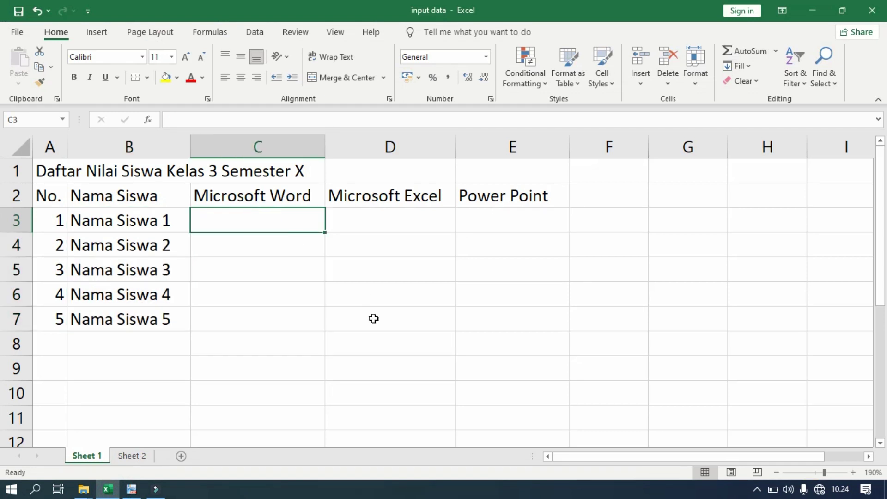
pyautogui.write('Sembilan Puluh')
pyautogui.press('Return')
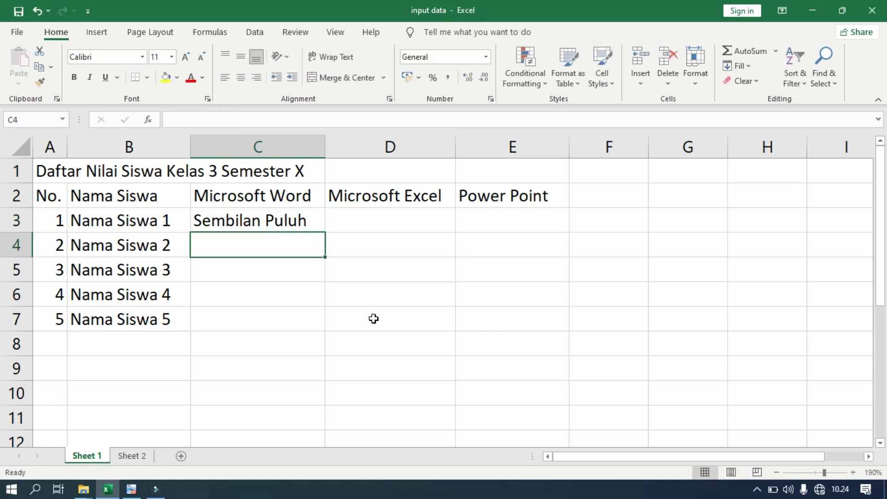
pyautogui.click(309, 224)
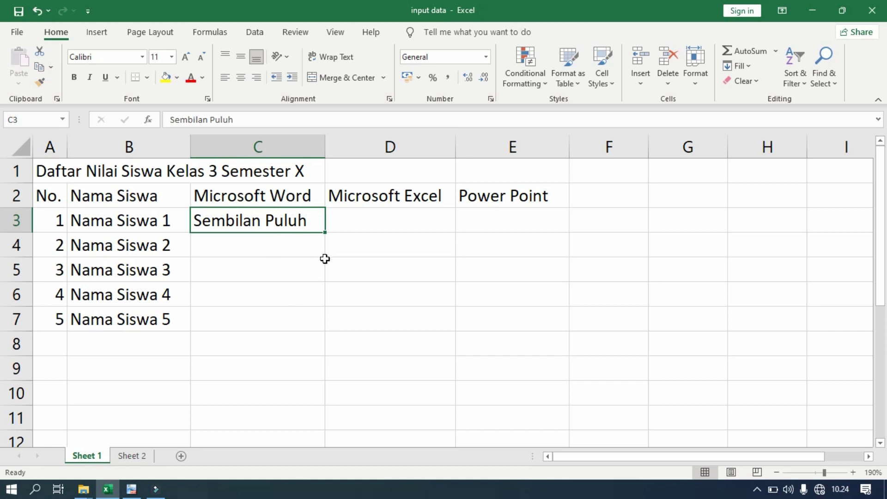
pyautogui.moveTo(325, 235); pyautogui.dragTo(317, 329)
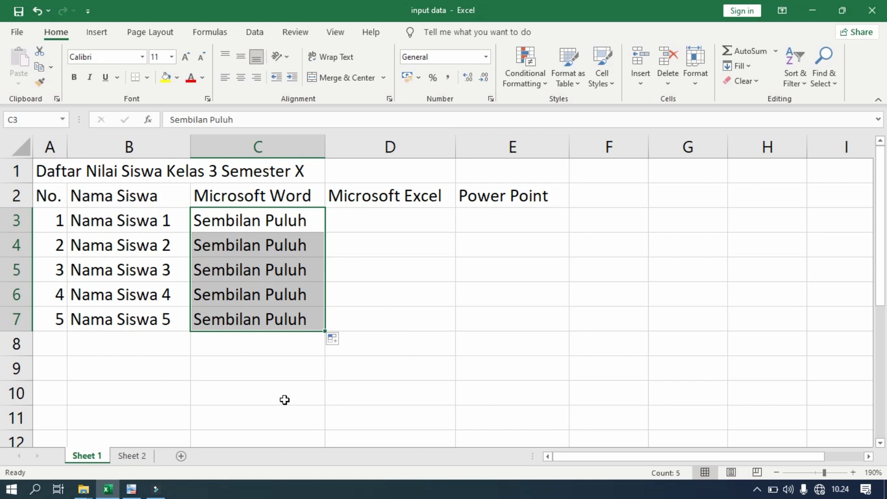
# - Start the Microsoft Excel scores by typing 'Delapan Puluh' into D3
pyautogui.click(130, 490)
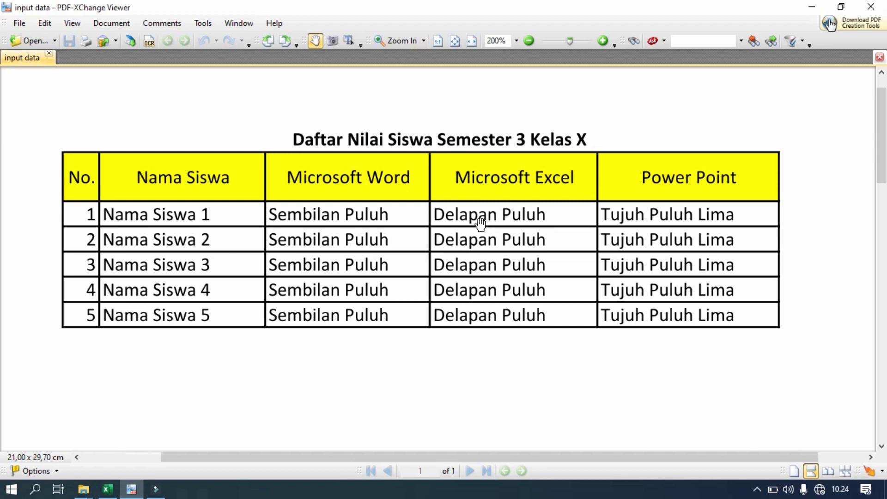
pyautogui.click(107, 489)
pyautogui.click(372, 223)
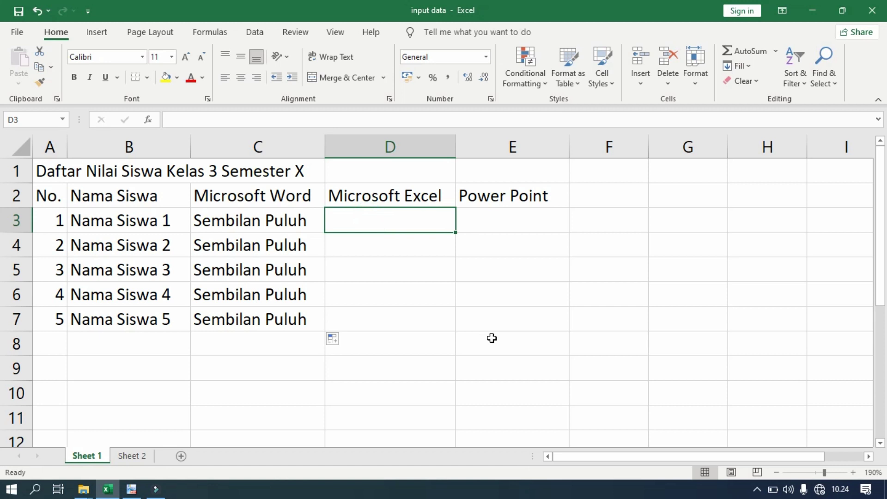
pyautogui.write('Delapan Puluh')
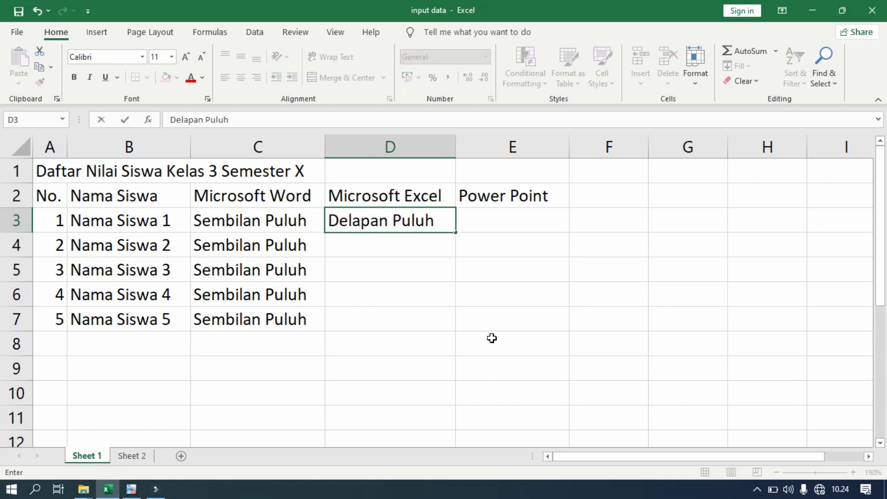
# - Enter 'Delapan Puluh' in D3, fill it down to D7, and check the reference PDF
pyautogui.click(505, 332)
pyautogui.click(432, 228)
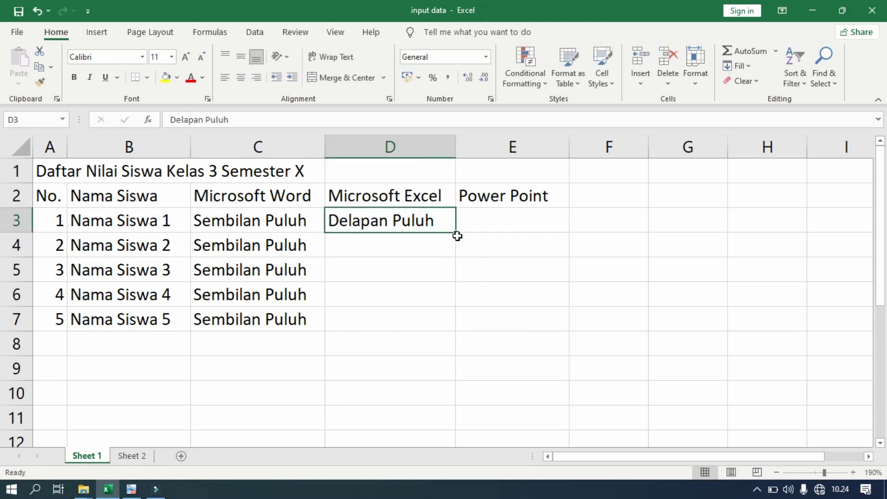
pyautogui.moveTo(455, 233); pyautogui.dragTo(459, 319)
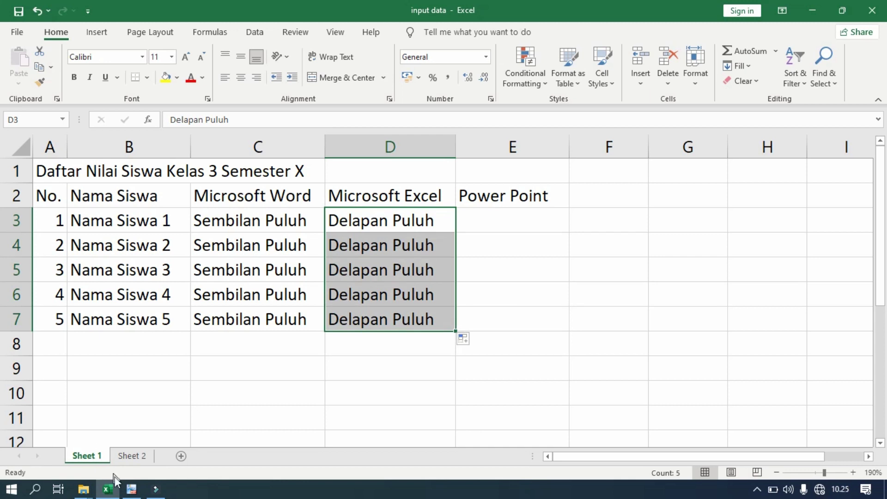
pyautogui.click(131, 488)
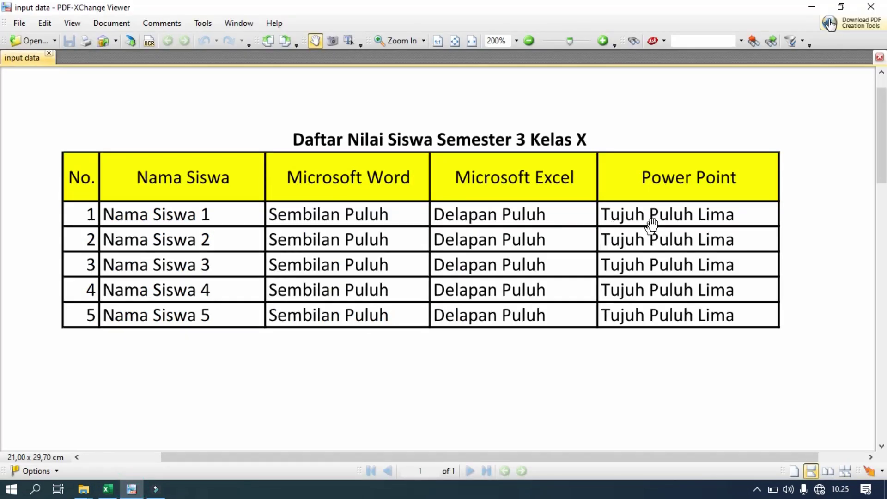
pyautogui.click(106, 489)
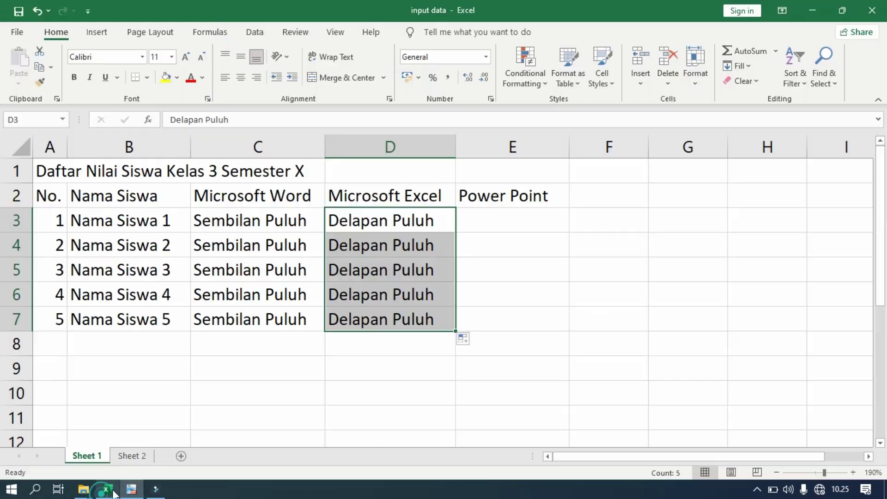
# - Enter 'Tujuh Puluh Lima' in E3, widen column E, fill it down to E7, and compare with the PDF
pyautogui.click(488, 220)
pyautogui.write('Tujuh L')
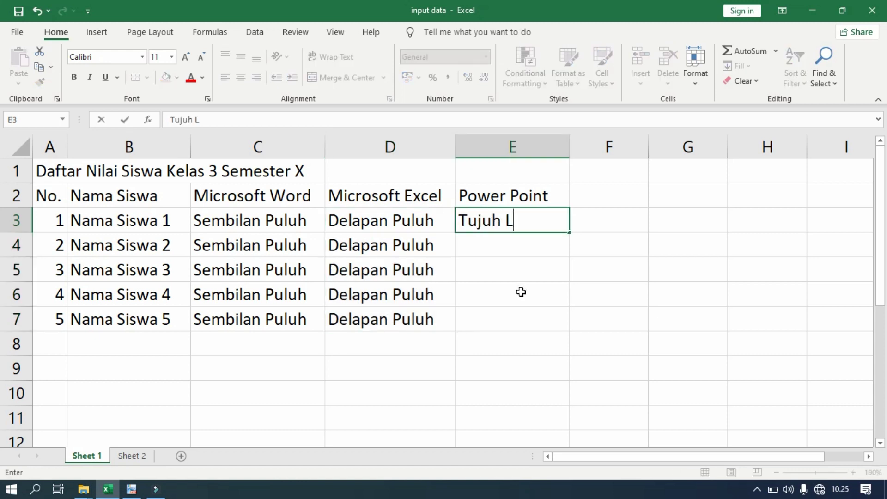
pyautogui.press('BackSpace')
pyautogui.write('Puluh Lima')
pyautogui.press('Return')
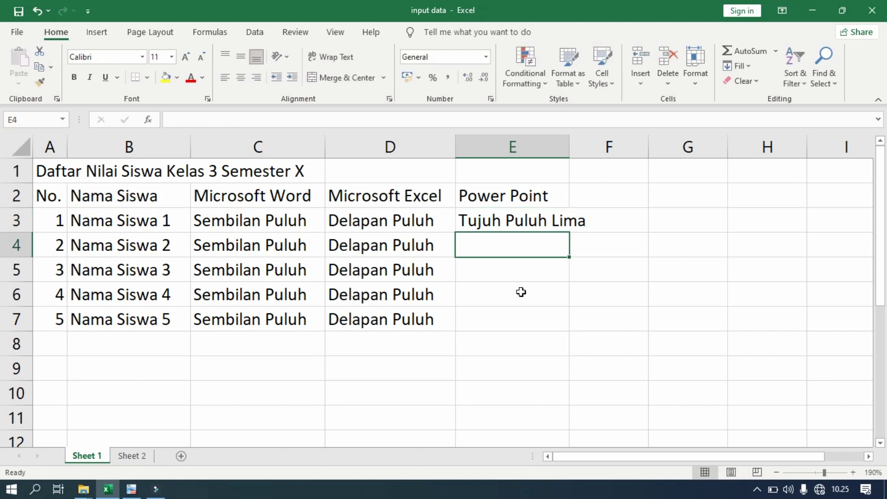
pyautogui.moveTo(570, 153); pyautogui.dragTo(595, 153)
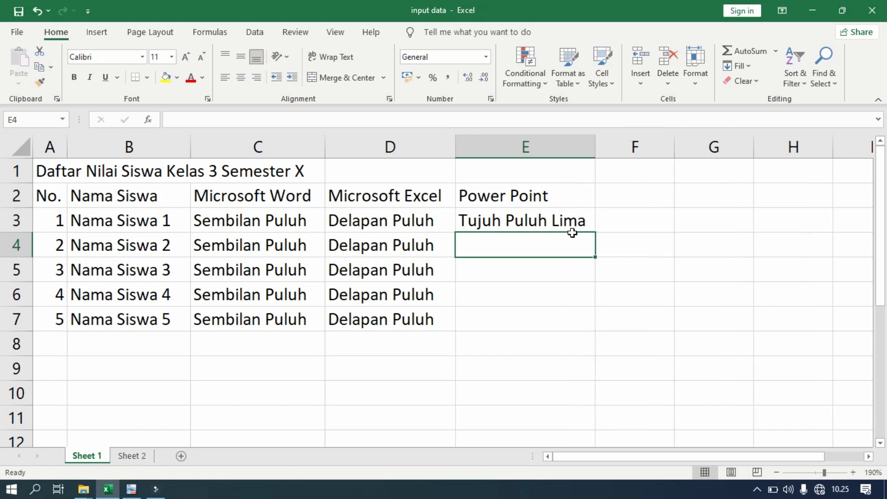
pyautogui.click(568, 218)
pyautogui.moveTo(597, 231); pyautogui.dragTo(583, 324)
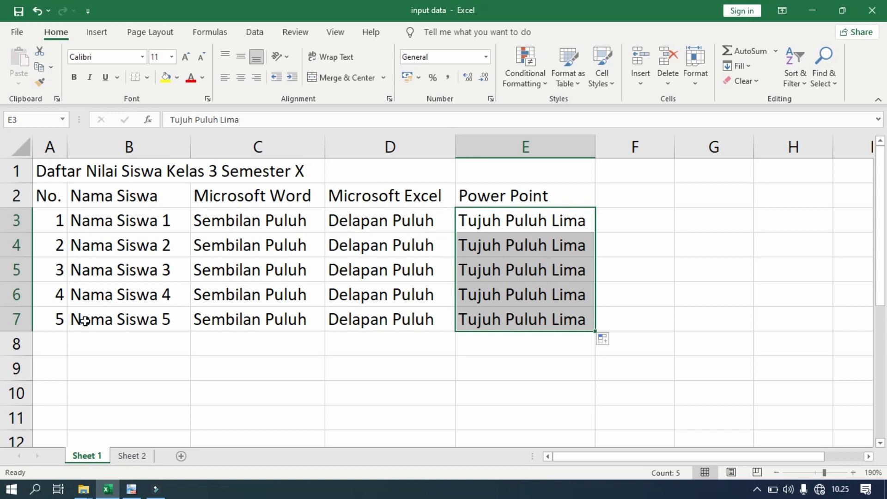
pyautogui.hotkey('ctrl', 'Down')
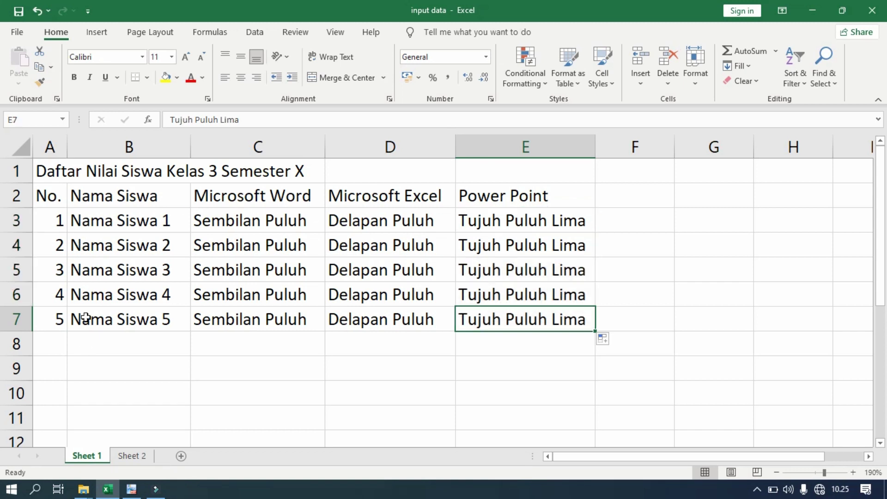
pyautogui.click(134, 492)
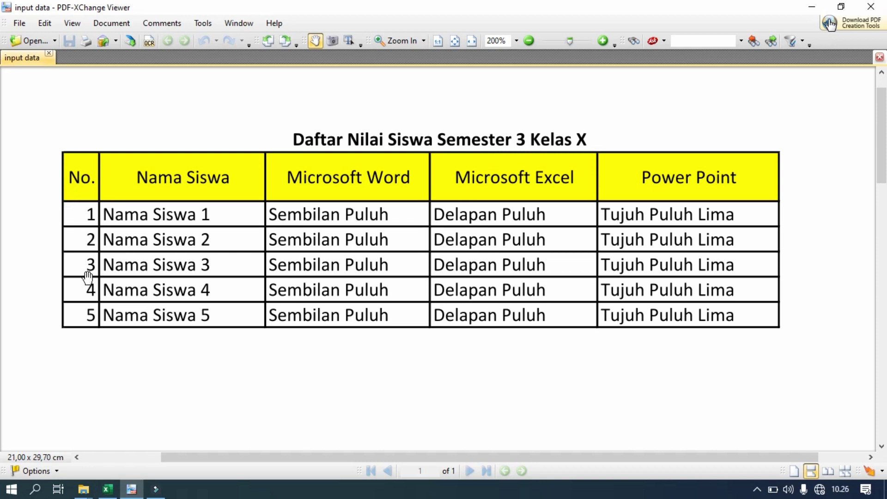
# - Make header row 2 taller, then compare the sheet against the reference PDF
pyautogui.click(108, 489)
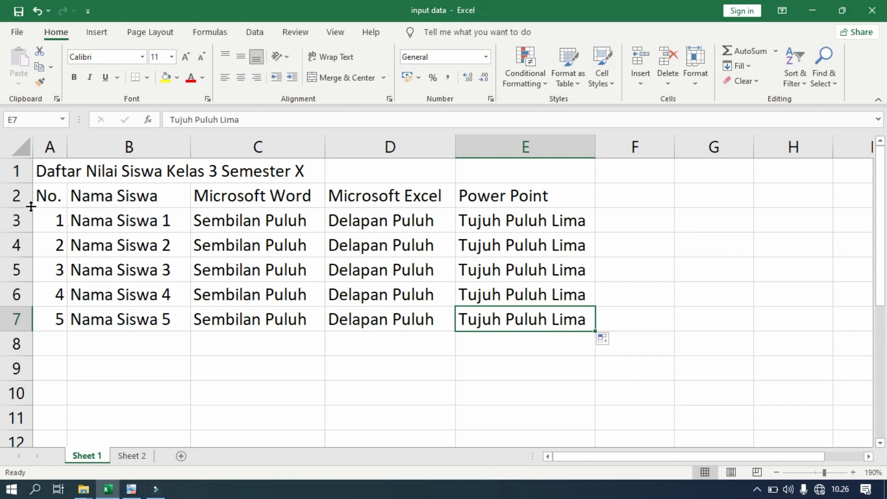
pyautogui.moveTo(31, 207); pyautogui.dragTo(30, 221)
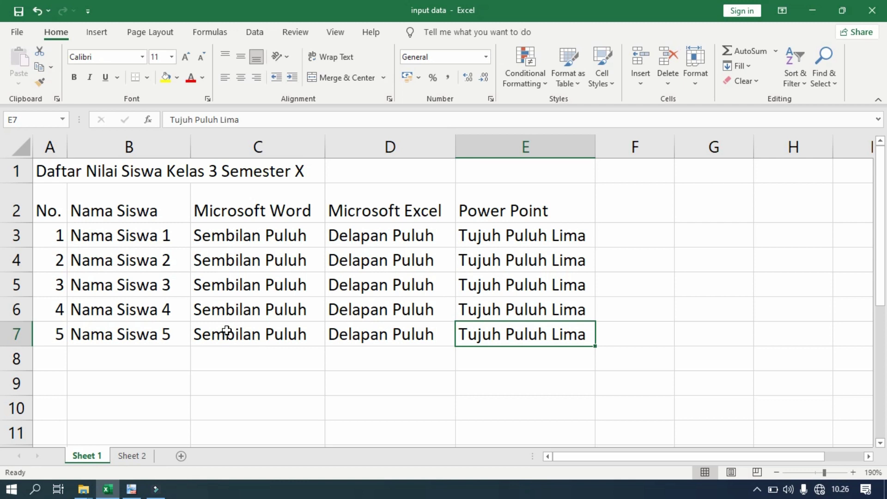
pyautogui.click(131, 488)
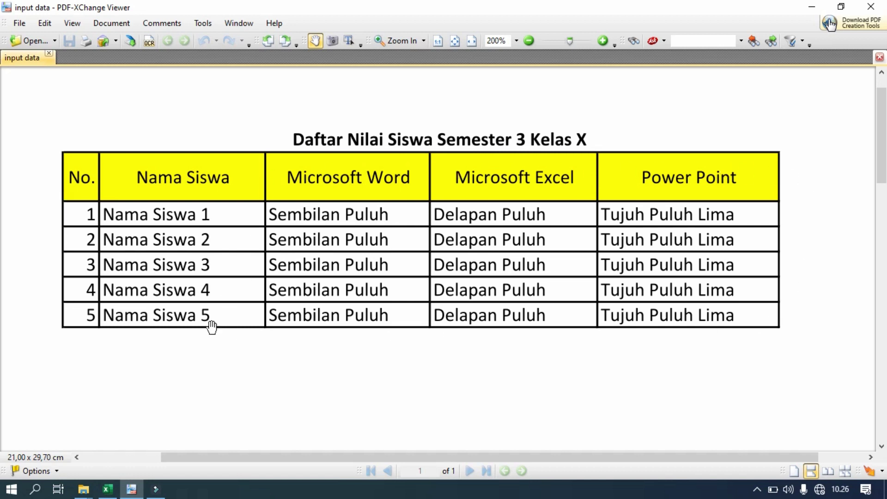
pyautogui.click(109, 489)
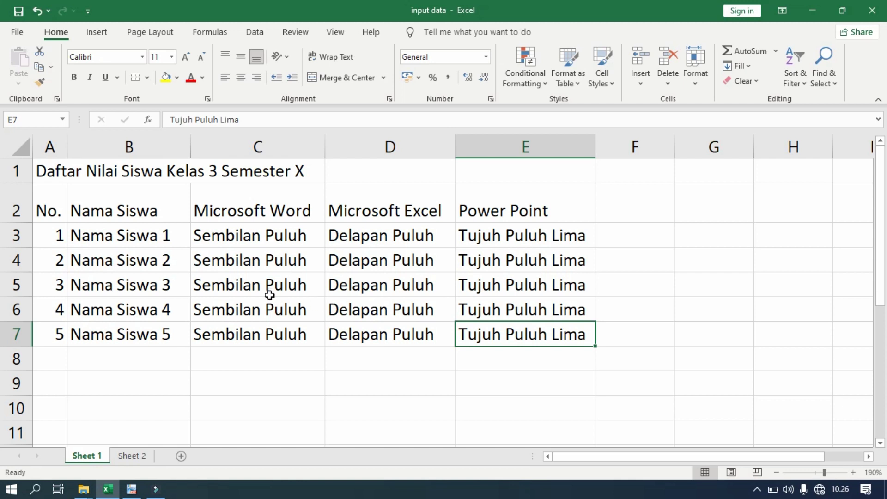
# - Confirm in the zoomed print preview that the grade table fits one A4 portrait page
pyautogui.click(17, 32)
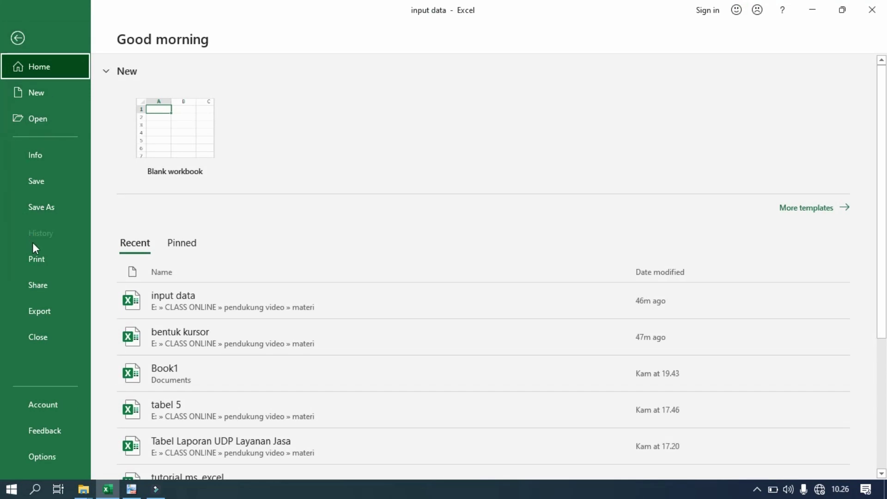
pyautogui.click(37, 261)
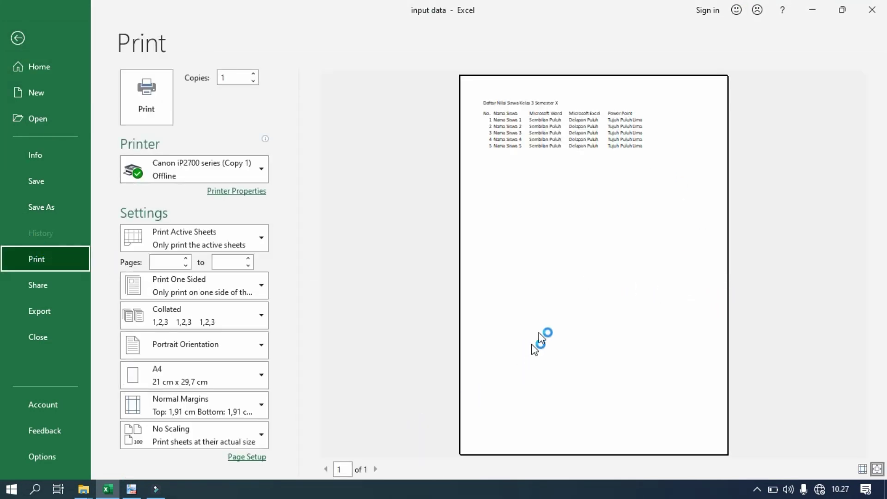
pyautogui.click(576, 242)
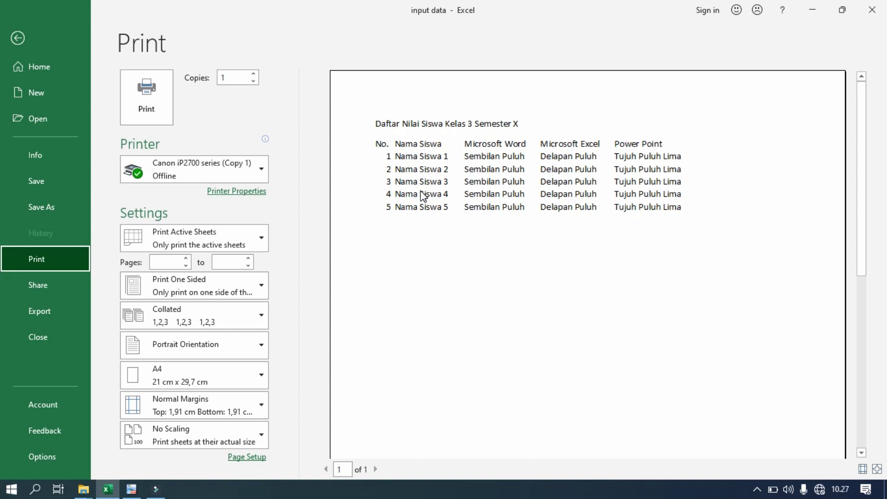
pyautogui.click(18, 39)
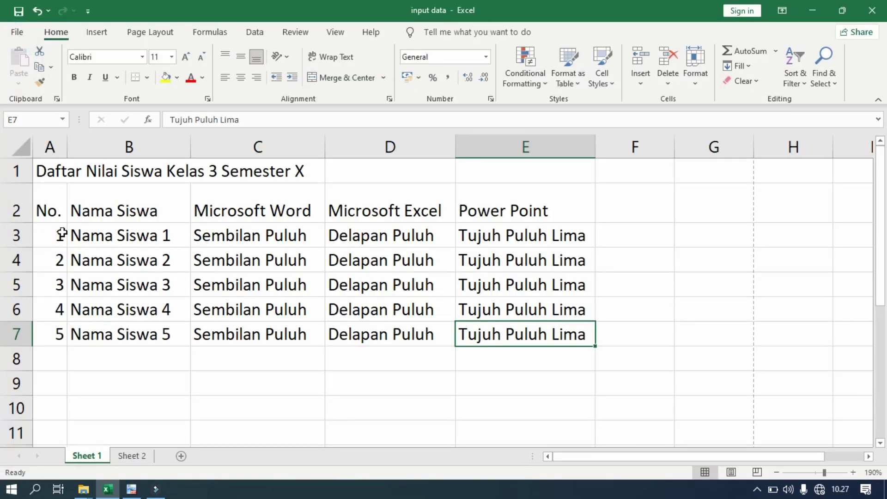
# - Apply All Borders to every cell of the table A2:E7
pyautogui.click(49, 204)
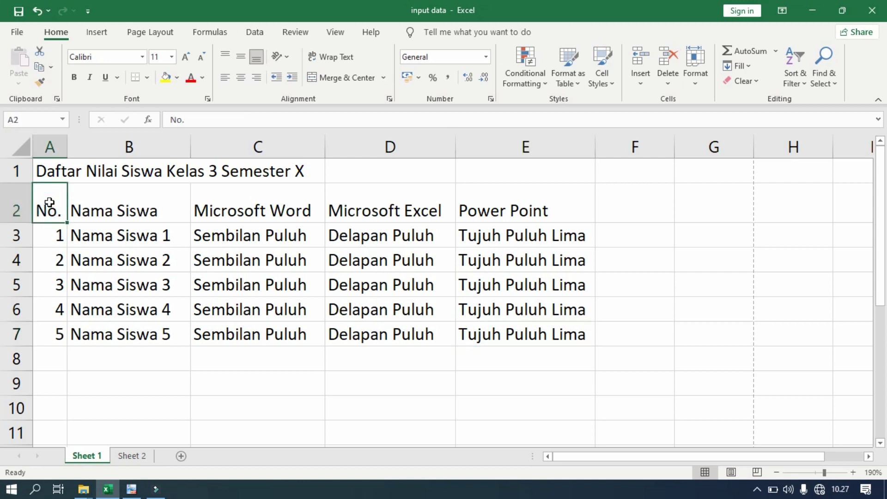
pyautogui.moveTo(49, 203); pyautogui.dragTo(531, 331)
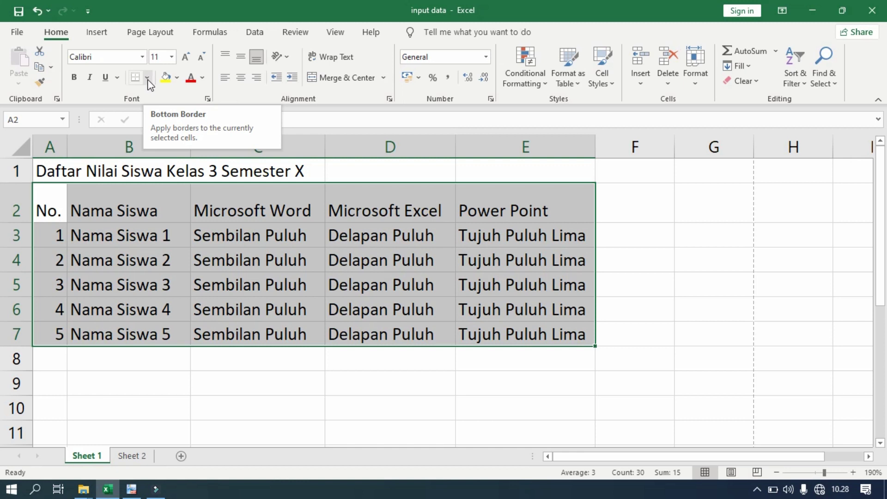
pyautogui.click(147, 78)
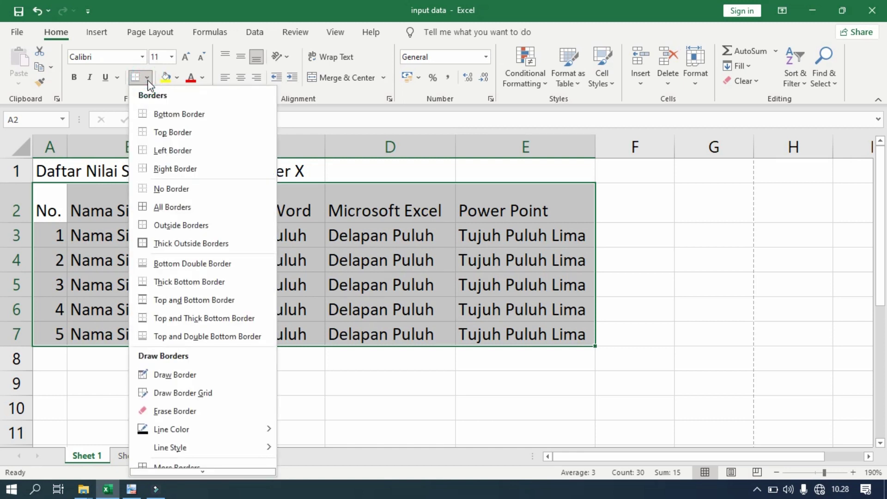
pyautogui.click(181, 210)
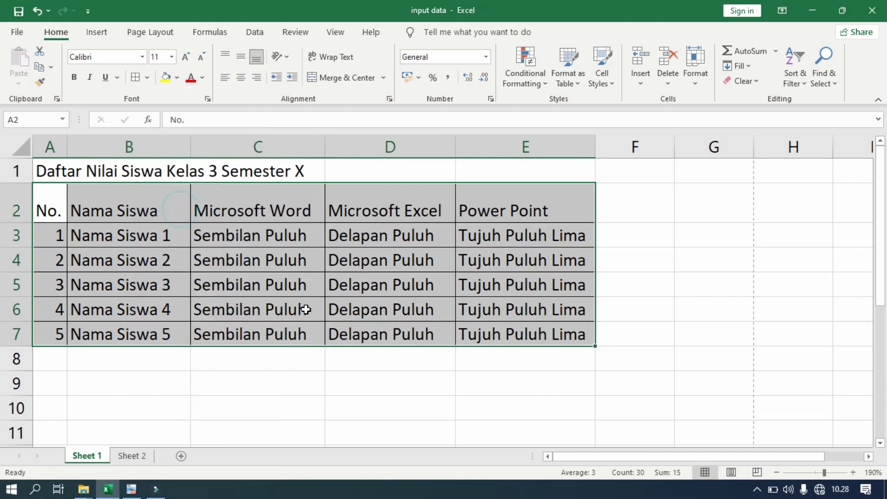
pyautogui.click(359, 372)
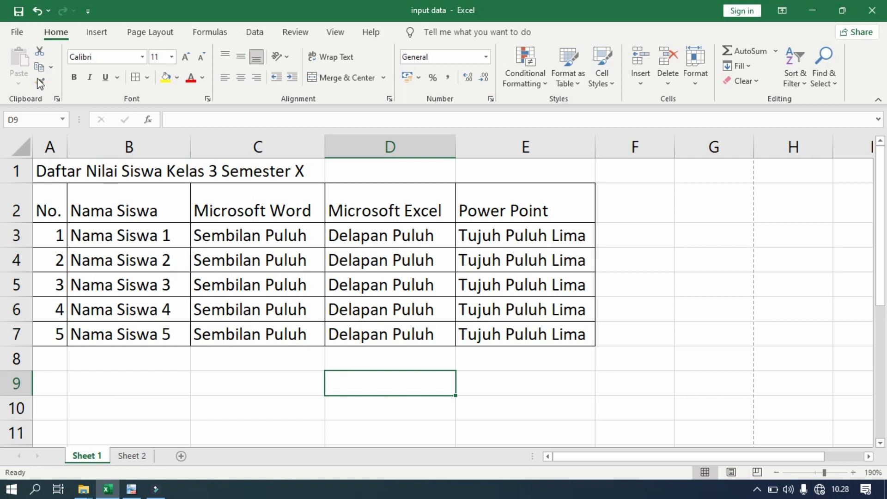
# - Check the bordered table's print preview, then bring up the reference PDF
pyautogui.click(18, 32)
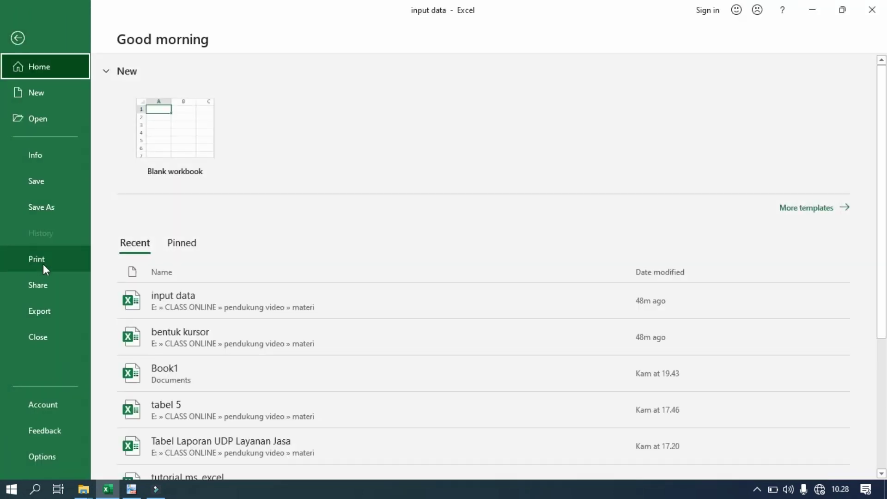
pyautogui.click(19, 266)
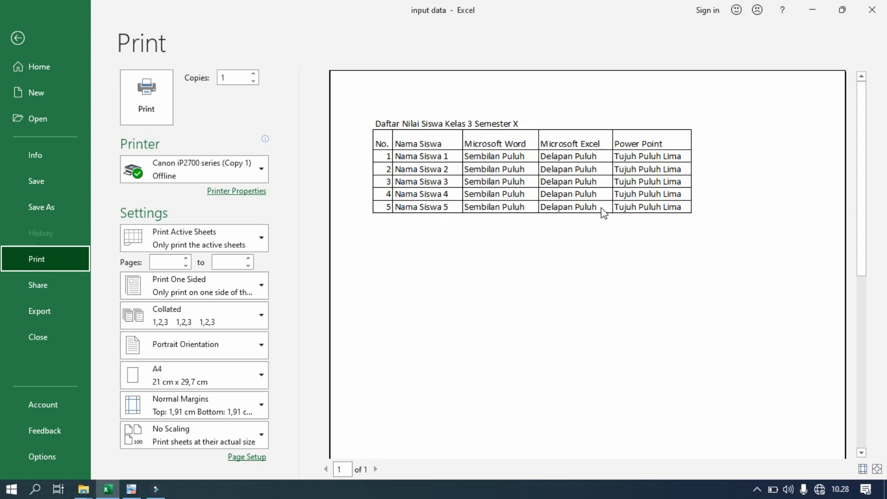
pyautogui.click(35, 41)
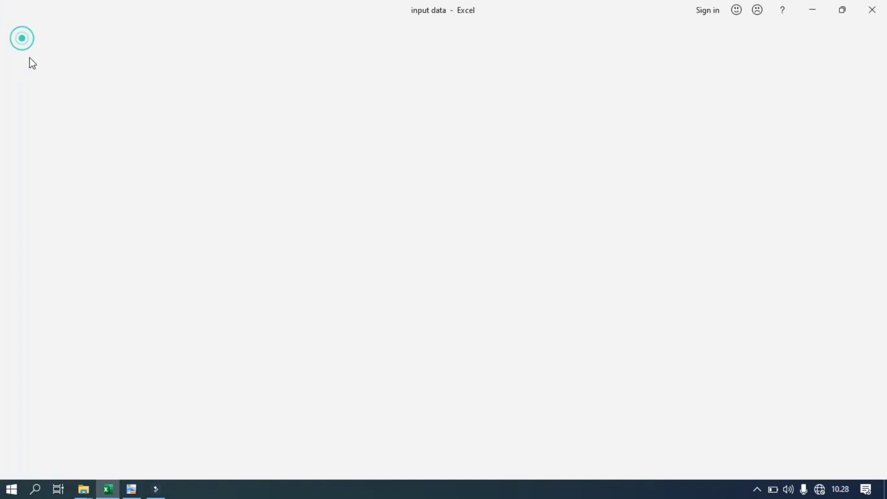
pyautogui.click(131, 489)
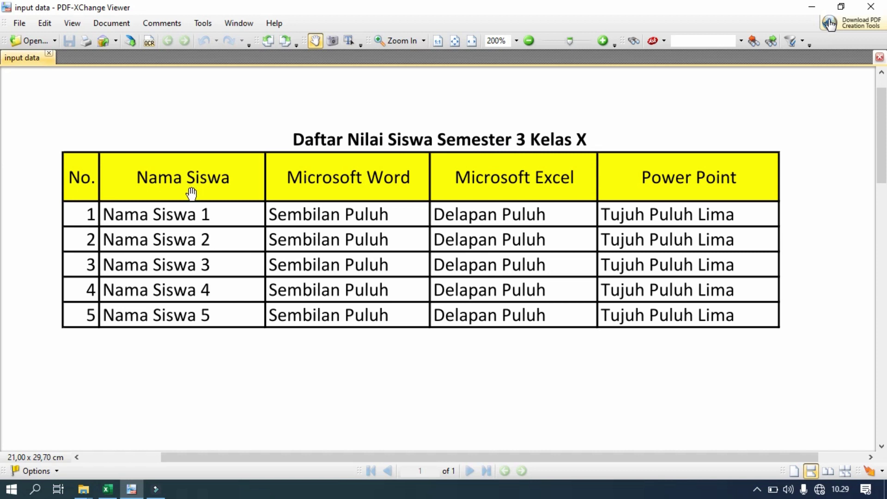
# - Return to Excel and select the header row A2:E2
pyautogui.hotkey('alt', 'Tab')
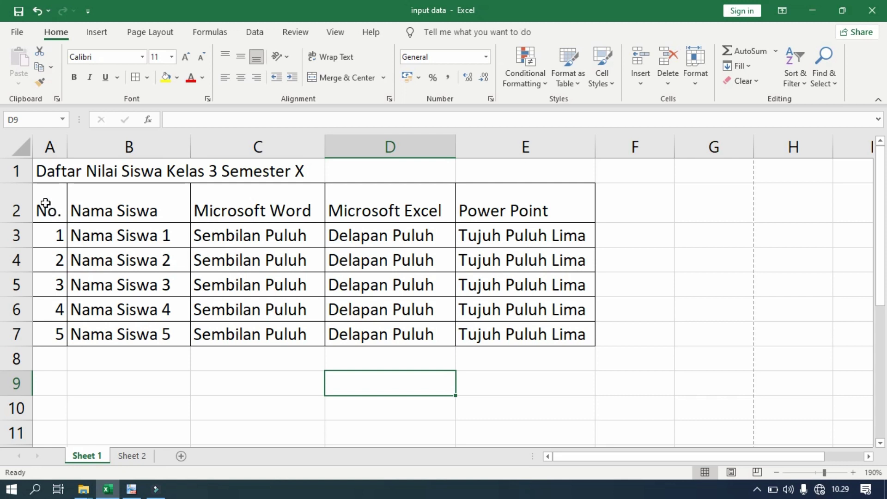
pyautogui.moveTo(45, 204); pyautogui.dragTo(518, 211)
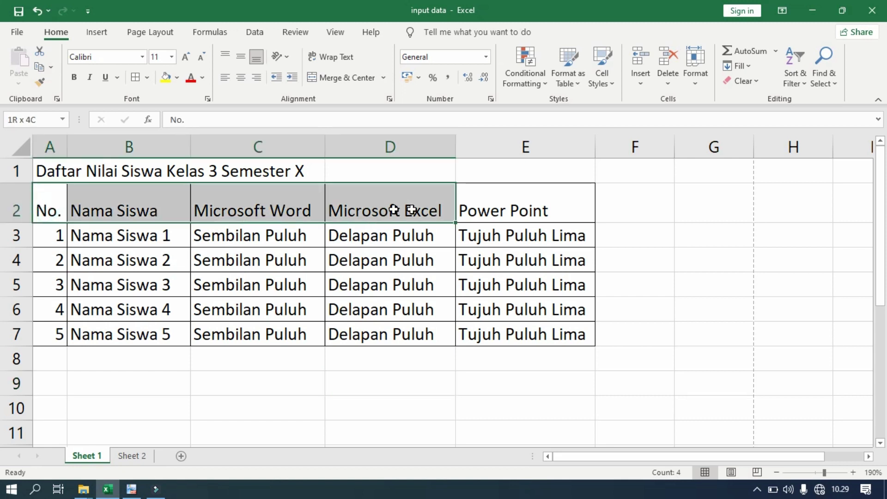
pyautogui.moveTo(517, 210); pyautogui.dragTo(519, 212)
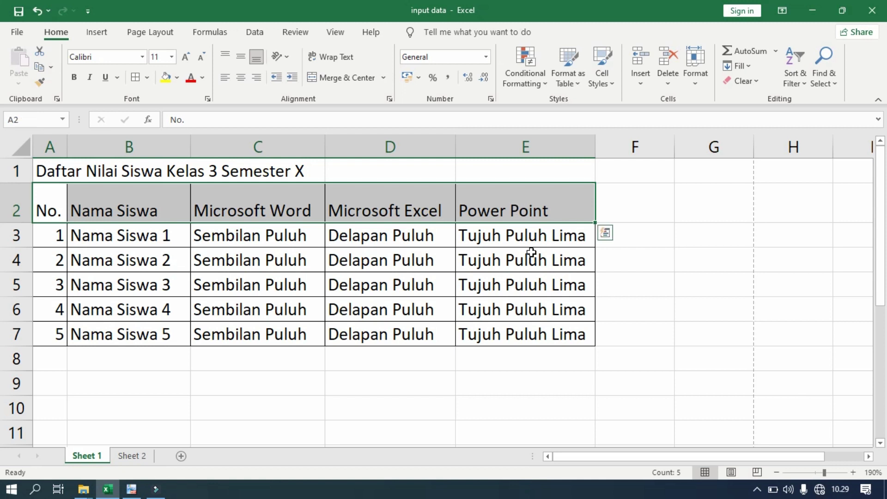
pyautogui.hotkey('ctrl', 'z')
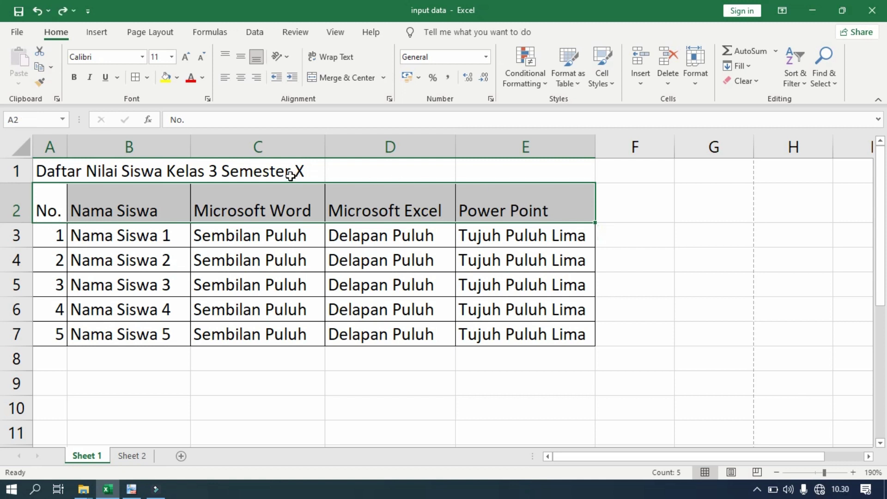
# - Give header row A2:E2 a yellow fill, centre and middle alignment, and bold text
pyautogui.click(178, 82)
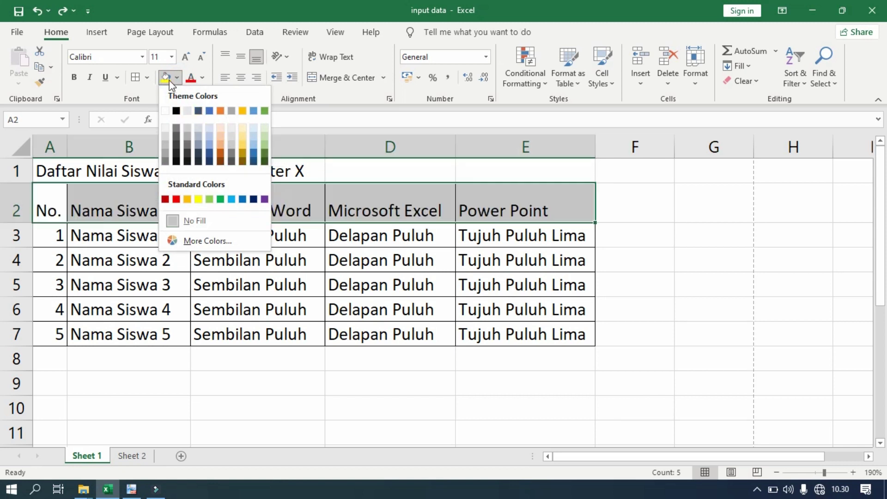
pyautogui.click(198, 199)
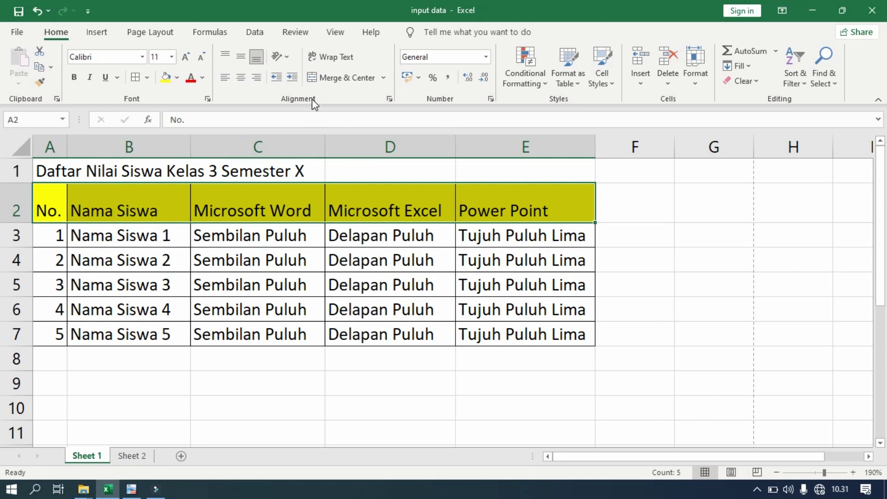
pyautogui.click(243, 79)
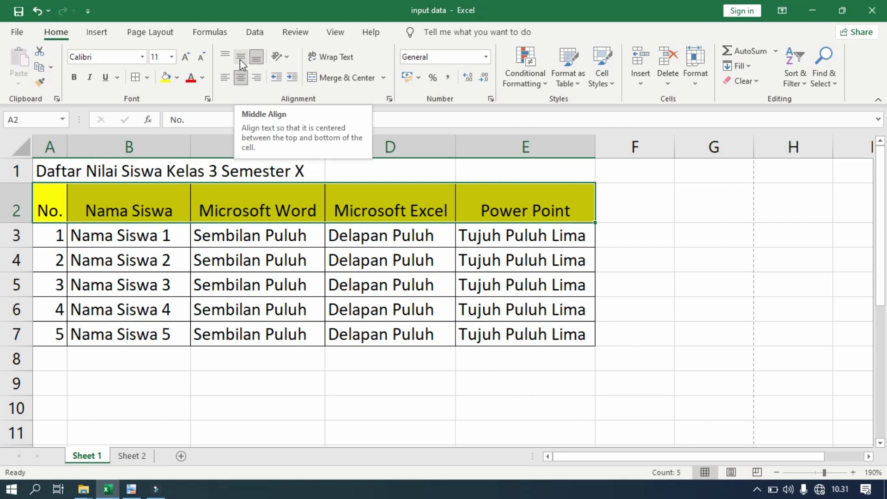
pyautogui.click(240, 59)
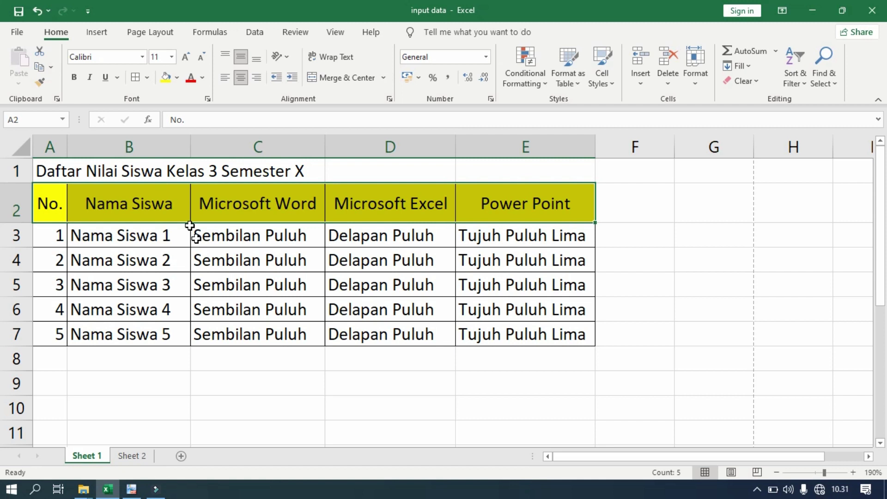
pyautogui.click(73, 80)
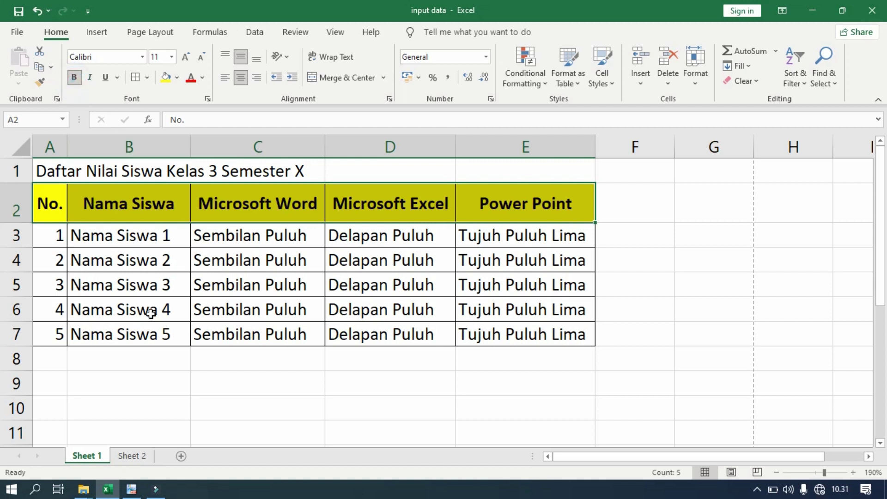
pyautogui.click(184, 389)
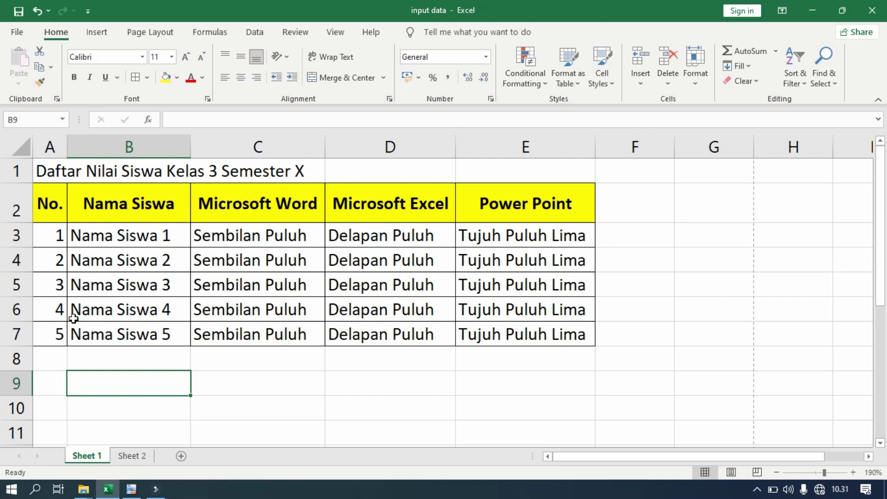
# - Centre the numbers 1 to 5 in A3:A7 horizontally and vertically
pyautogui.moveTo(55, 238); pyautogui.dragTo(53, 330)
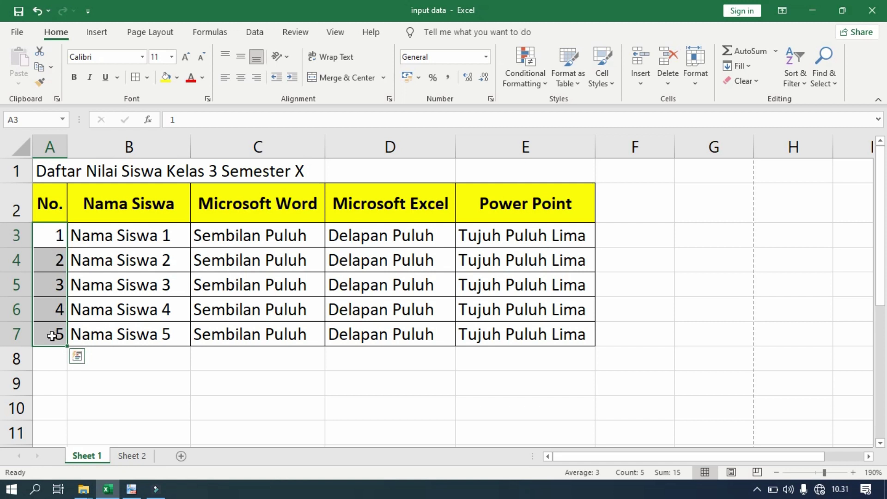
pyautogui.click(241, 77)
pyautogui.click(239, 60)
pyautogui.click(218, 387)
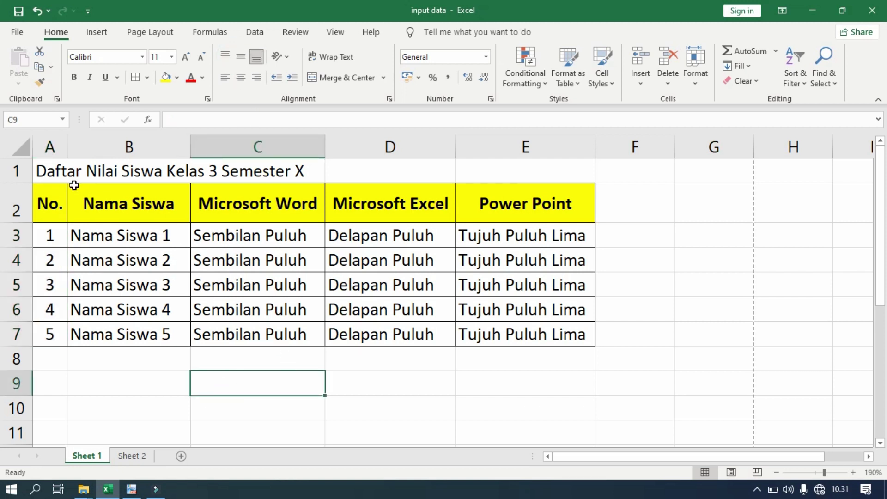
# - Compare the table with the reference PDF and return to Excel
pyautogui.click(137, 486)
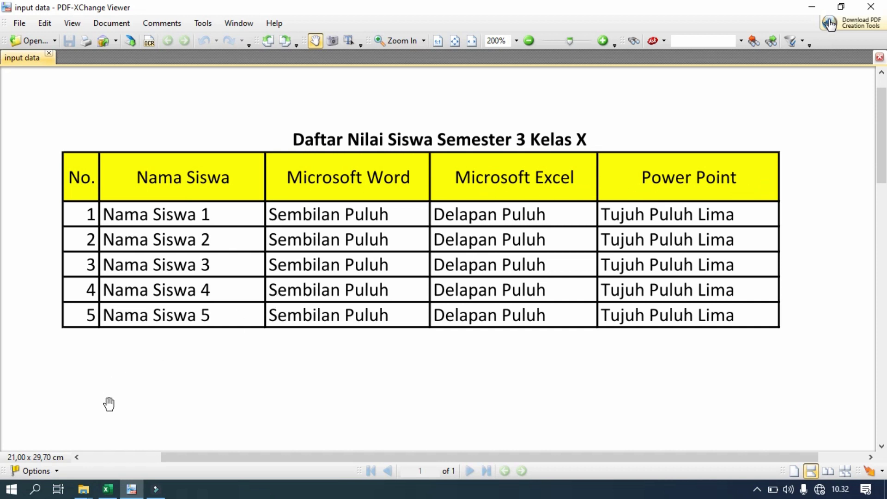
pyautogui.click(108, 489)
pyautogui.click(101, 372)
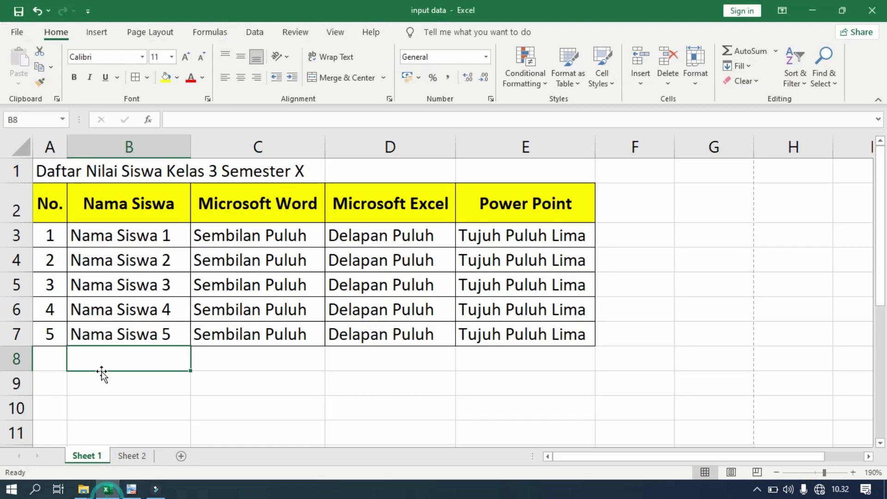
pyautogui.click(43, 171)
# - Merge and centre the title across A1:E1 and make it bold
pyautogui.moveTo(42, 170); pyautogui.dragTo(529, 178)
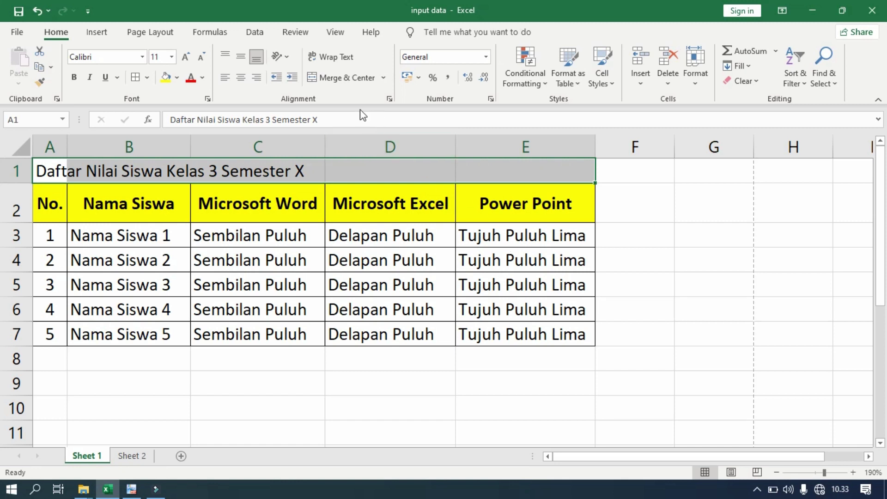
pyautogui.click(335, 84)
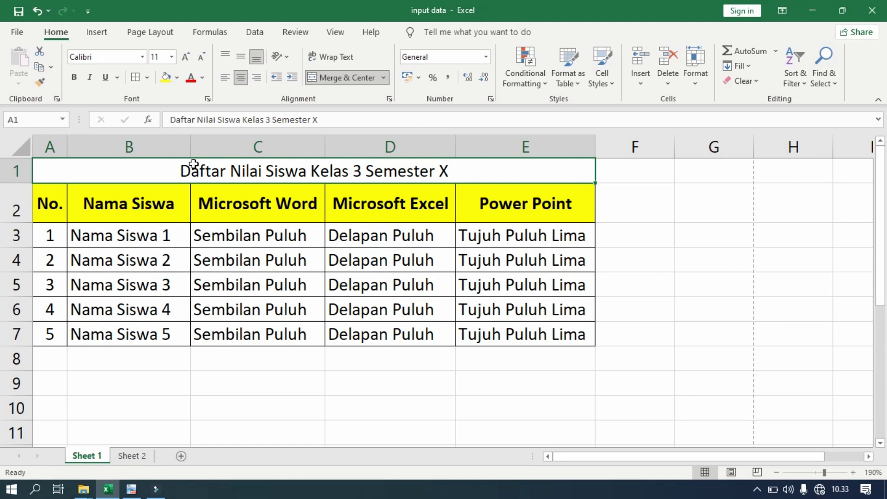
pyautogui.click(76, 81)
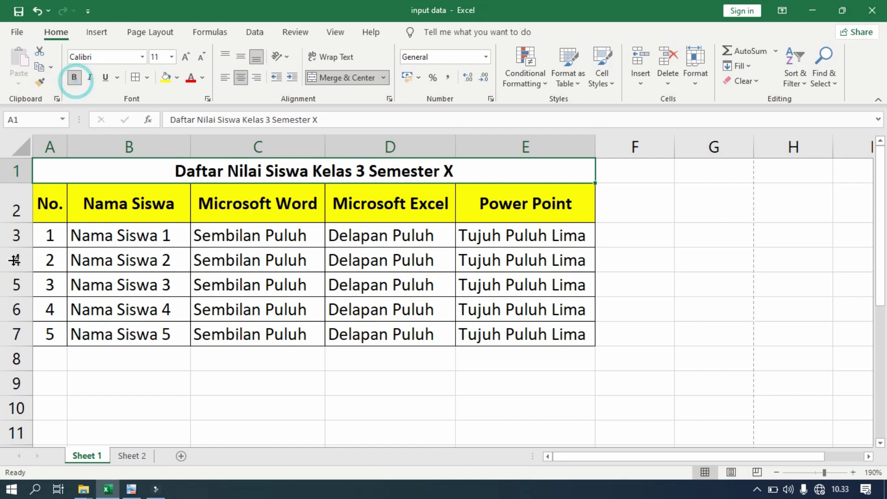
pyautogui.click(252, 392)
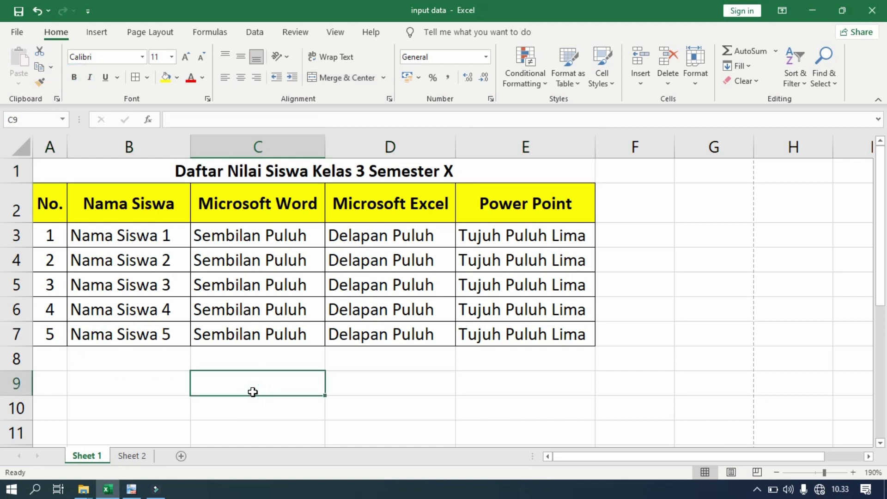
pyautogui.press('Tab')
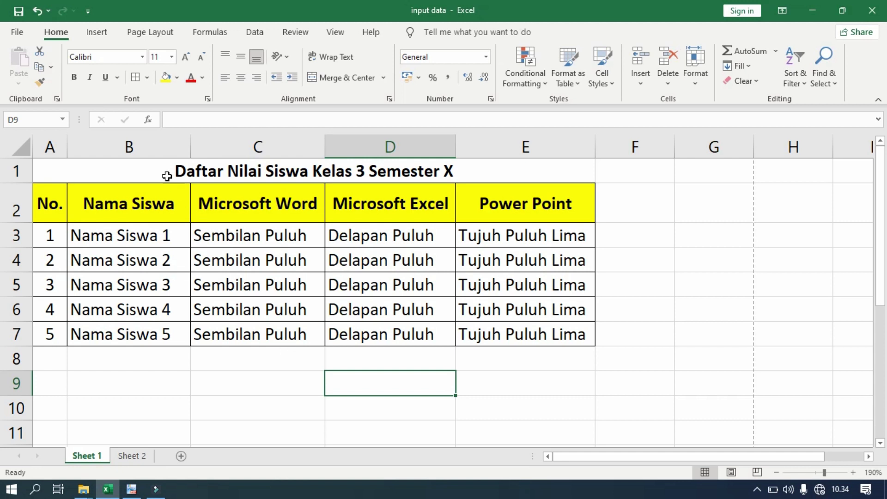
pyautogui.click(24, 36)
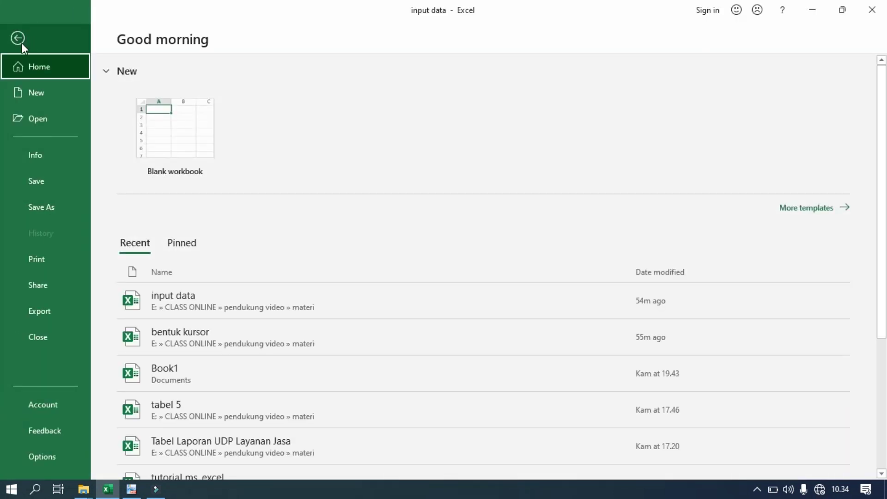
# - In Page Setup Margins, tick Center on page Horizontally and confirm in print preview
pyautogui.click(46, 257)
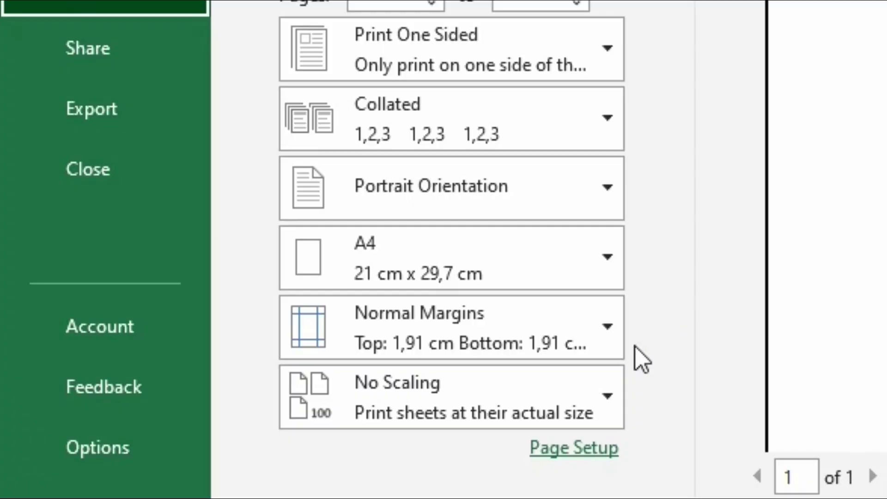
pyautogui.click(558, 458)
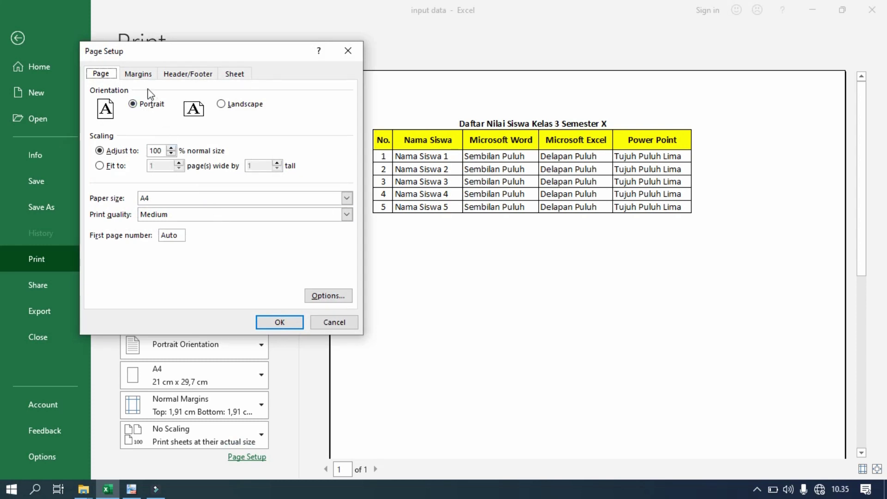
pyautogui.moveTo(155, 55); pyautogui.dragTo(249, 54)
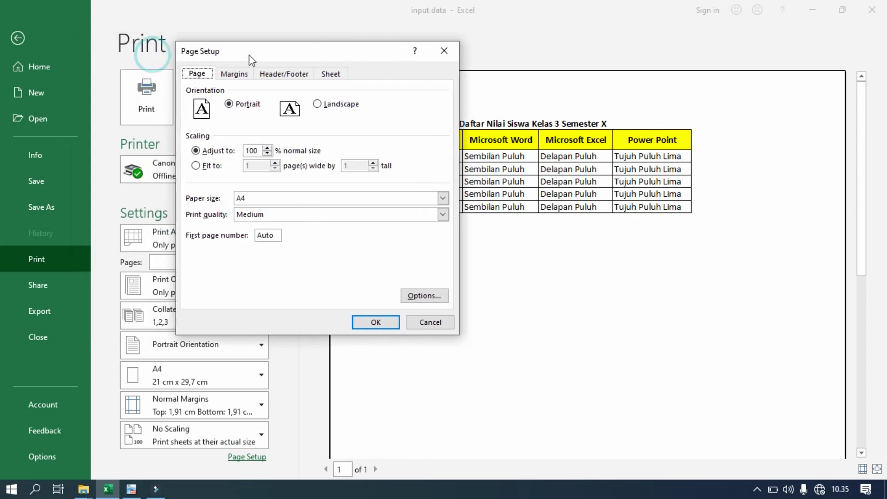
pyautogui.click(234, 75)
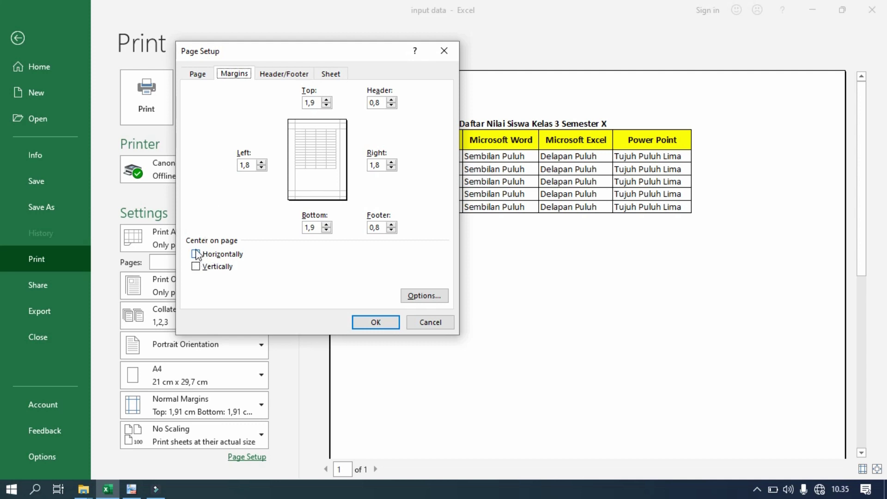
pyautogui.click(196, 253)
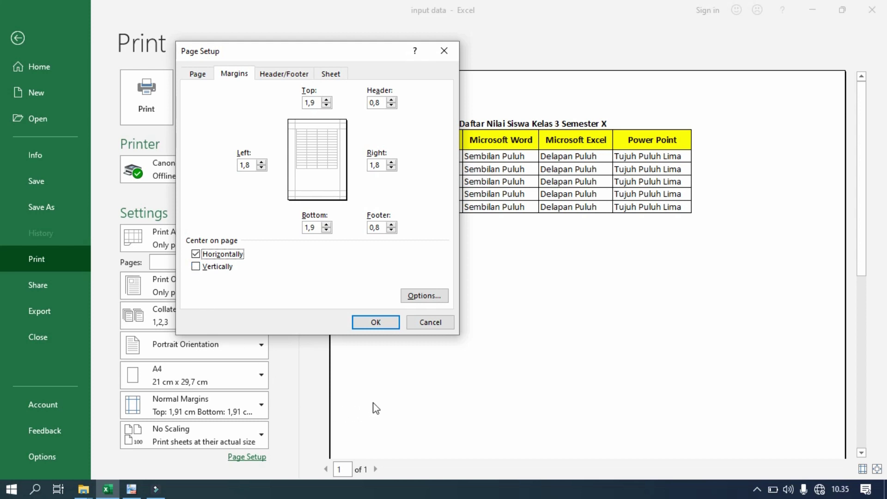
pyautogui.click(375, 325)
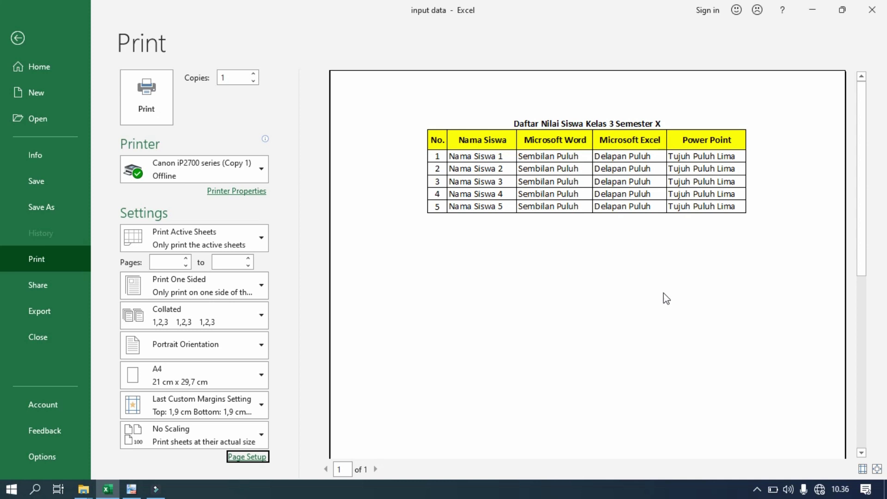
pyautogui.click(18, 38)
# - Leave the Print view and switch to Sheet 2, selecting cell A1
pyautogui.hotkey('ctrl', 'Home')
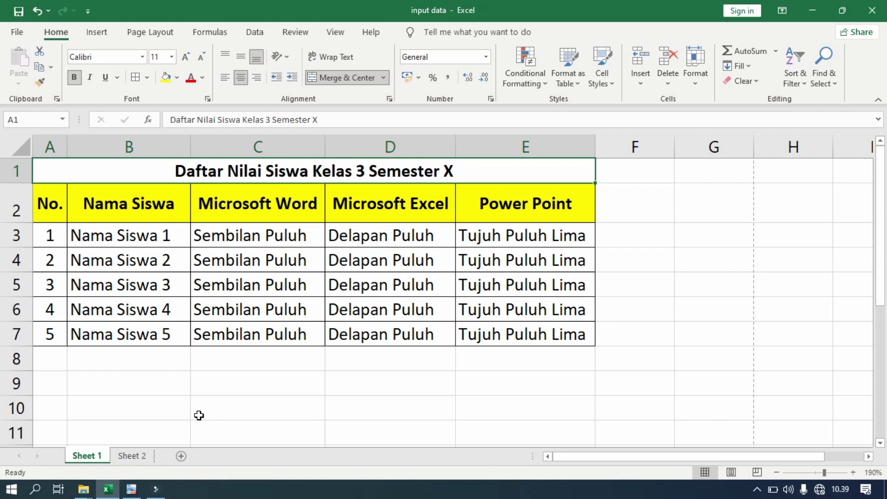
pyautogui.click(59, 165)
pyautogui.click(136, 457)
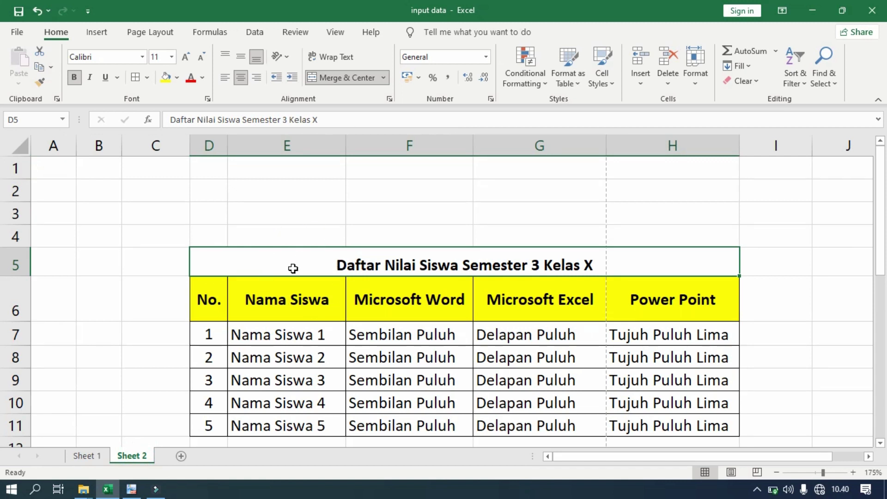
pyautogui.click(40, 171)
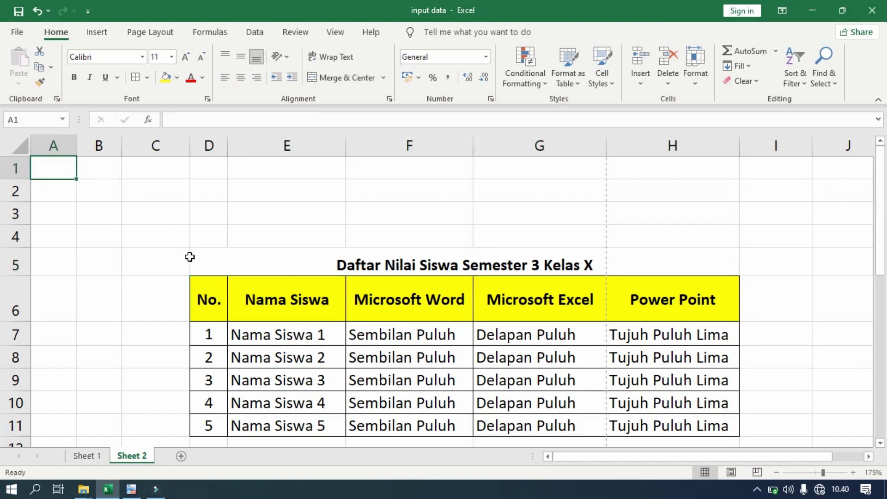
# - Select Sheet 2's merged title cell D5, review the table, and open the File start page
pyautogui.click(208, 264)
pyautogui.scroll(-1, 250, 261)
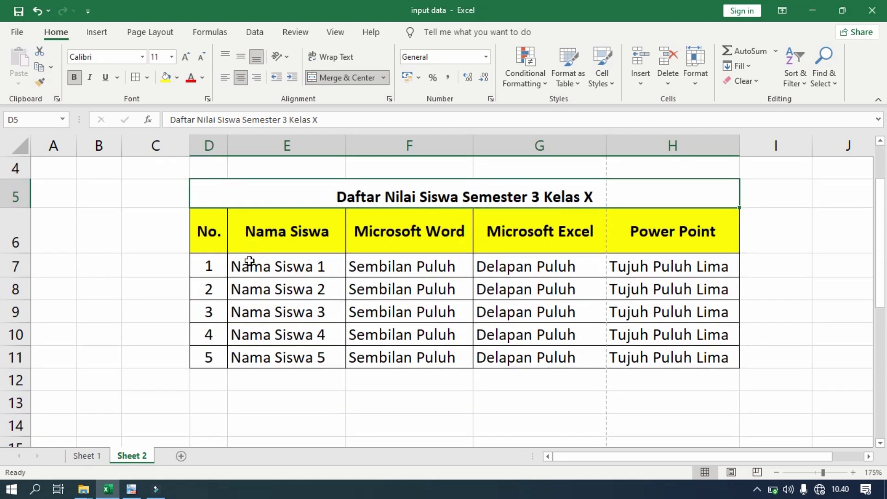
pyautogui.scroll(1, 249, 261)
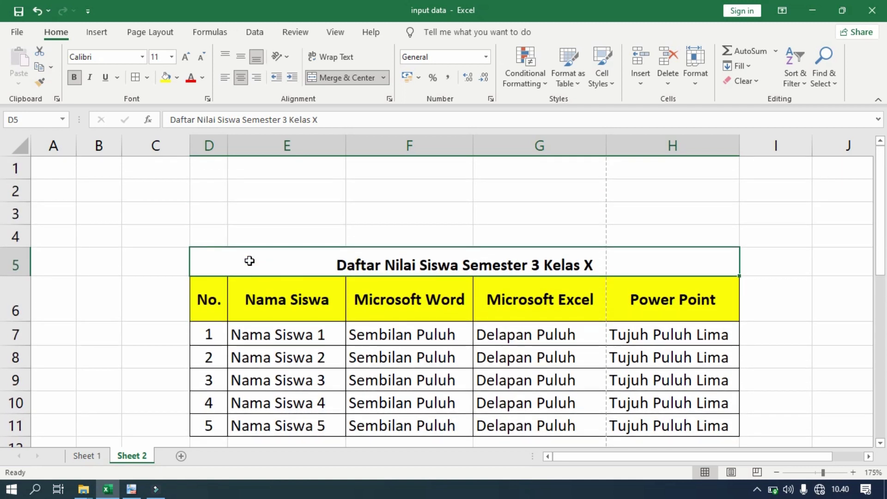
pyautogui.scroll(-1, 248, 261)
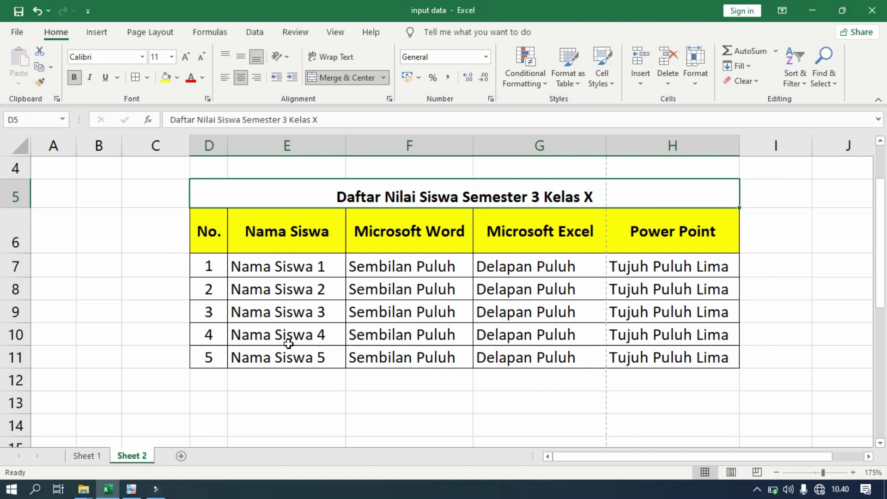
pyautogui.click(18, 33)
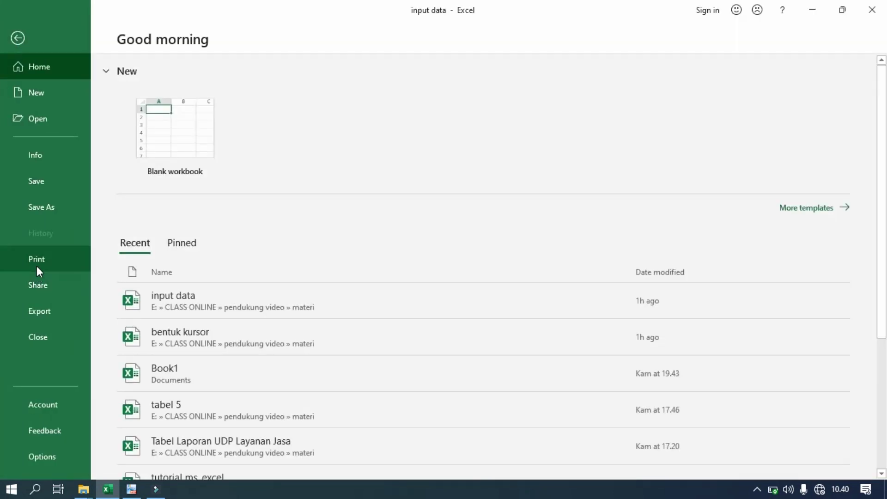
pyautogui.click(36, 261)
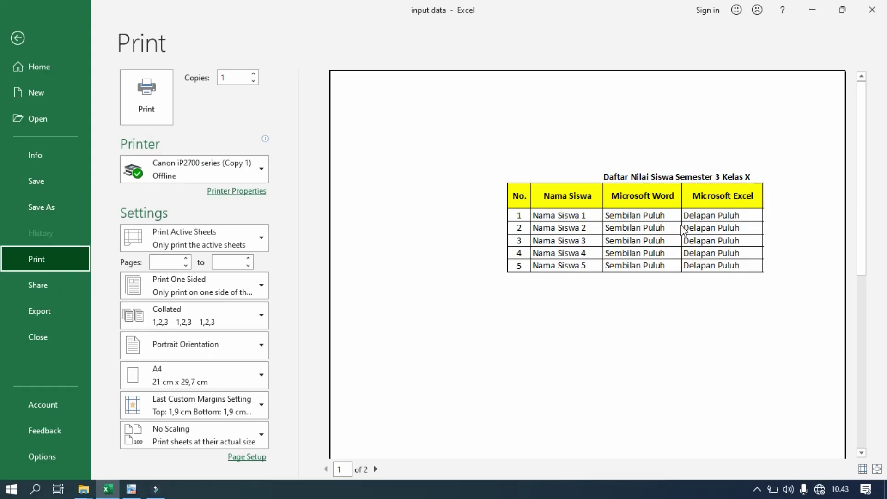
pyautogui.click(18, 38)
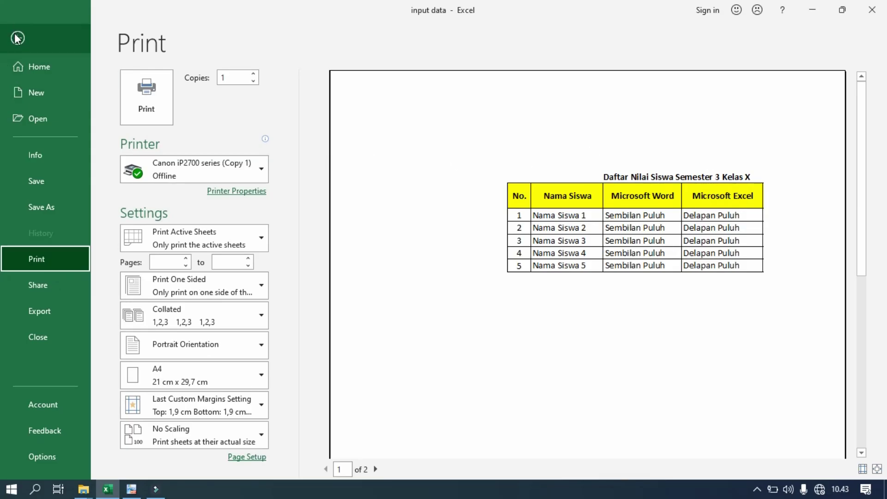
# - Delete Sheet 2's blank columns A:C, then select the merged title now at A5
pyautogui.scroll(-2, 174, 258)
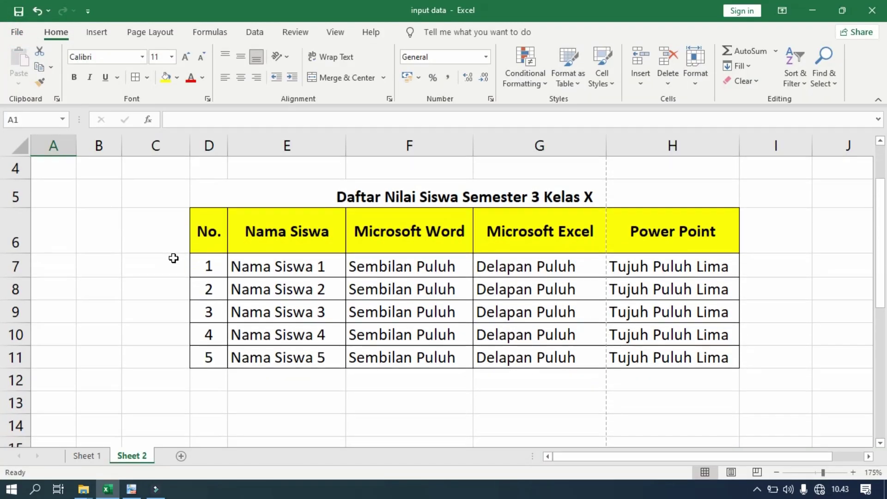
pyautogui.scroll(2, 202, 277)
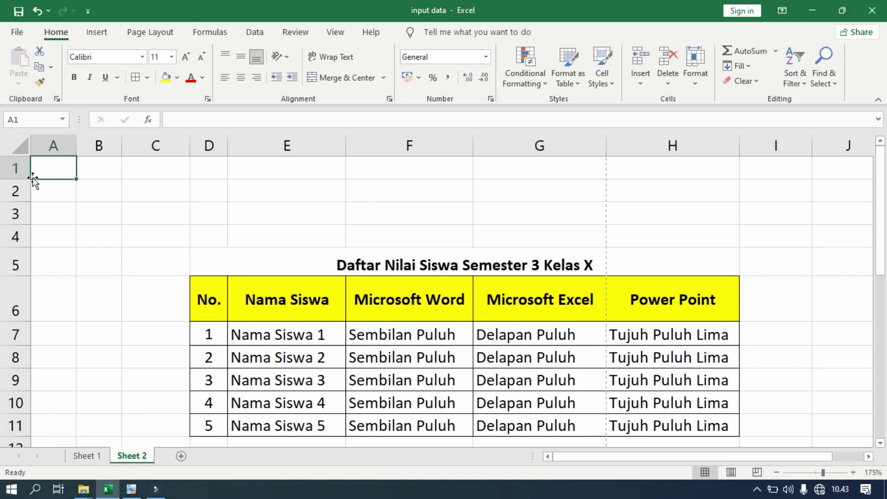
pyautogui.moveTo(53, 144); pyautogui.dragTo(139, 145)
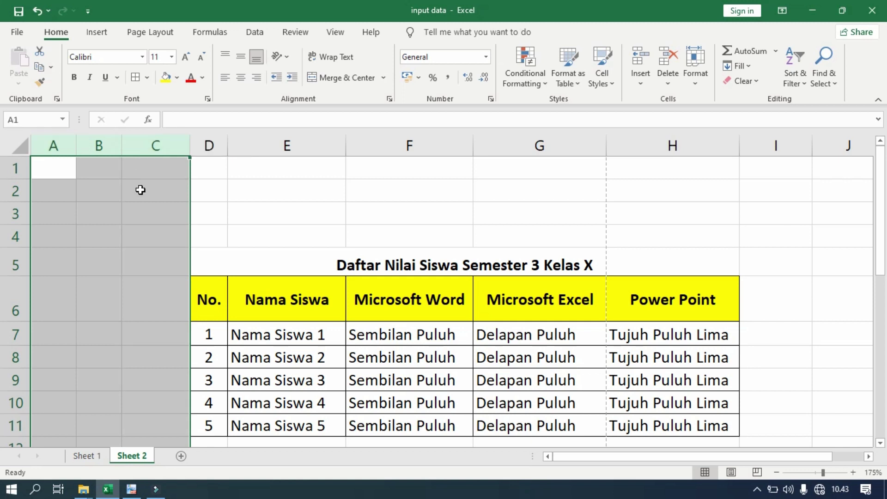
pyautogui.rightClick(157, 145)
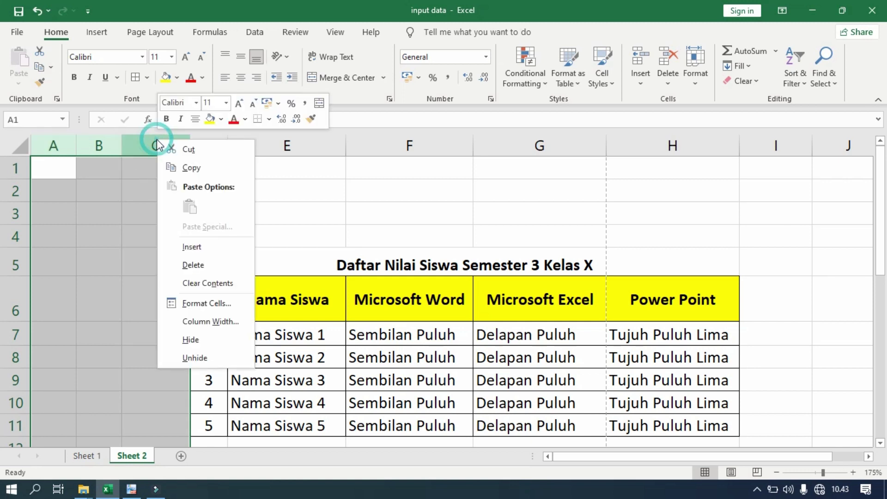
pyautogui.click(186, 265)
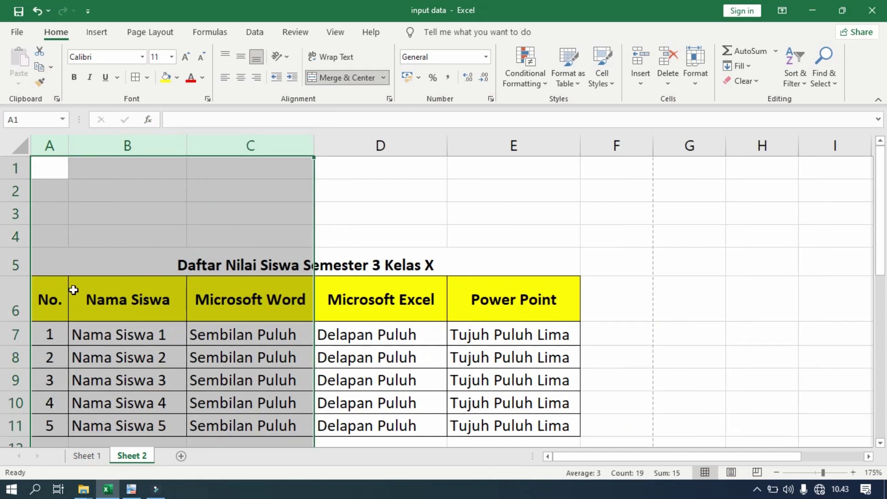
pyautogui.click(139, 261)
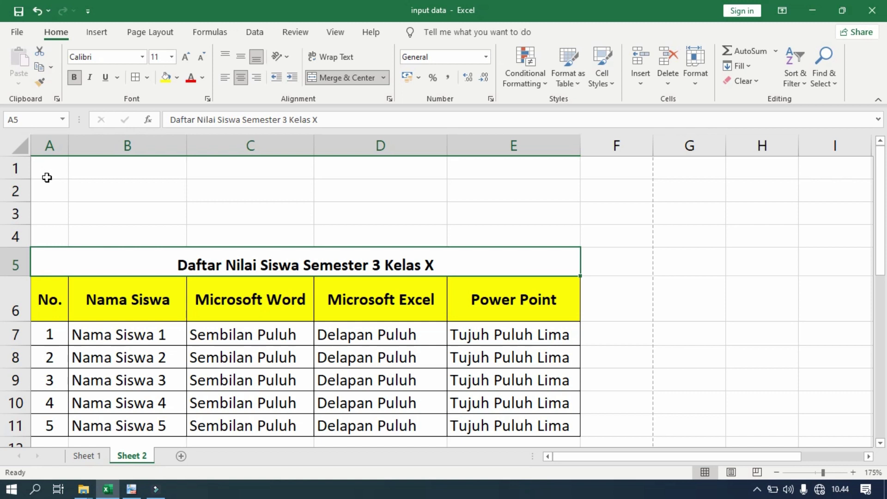
# - Delete blank rows 1 to 4 on Sheet 2, then select the merged title now in row 1
pyautogui.click(11, 171)
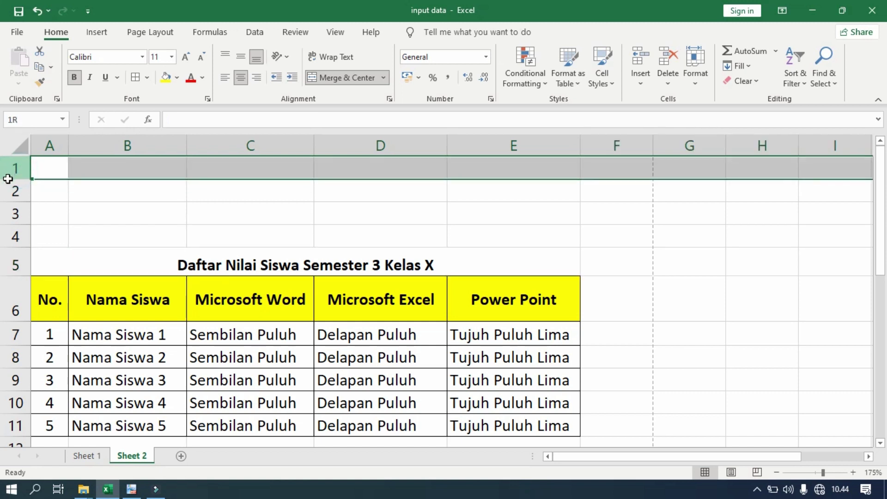
pyautogui.moveTo(11, 171); pyautogui.dragTo(5, 235)
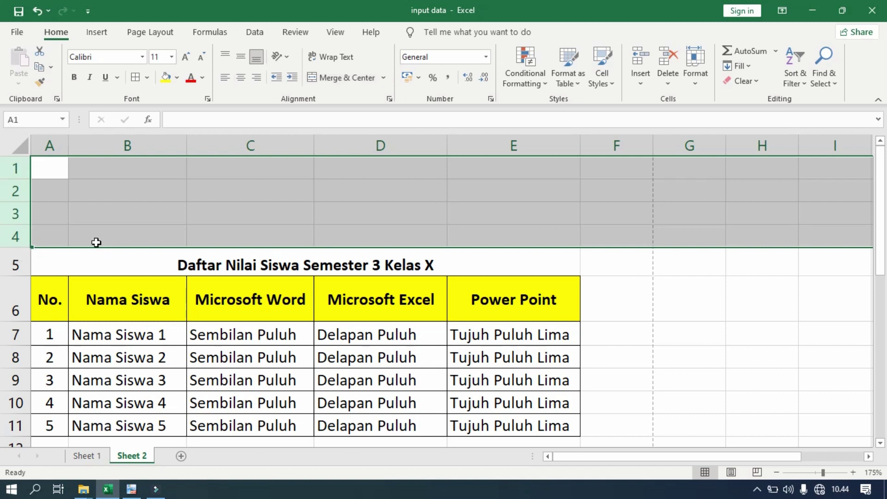
pyautogui.rightClick(14, 193)
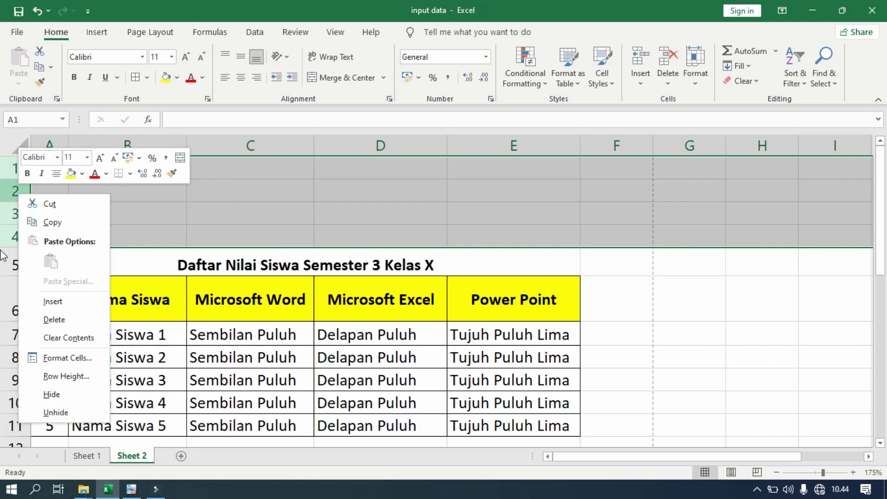
pyautogui.click(74, 325)
pyautogui.click(272, 378)
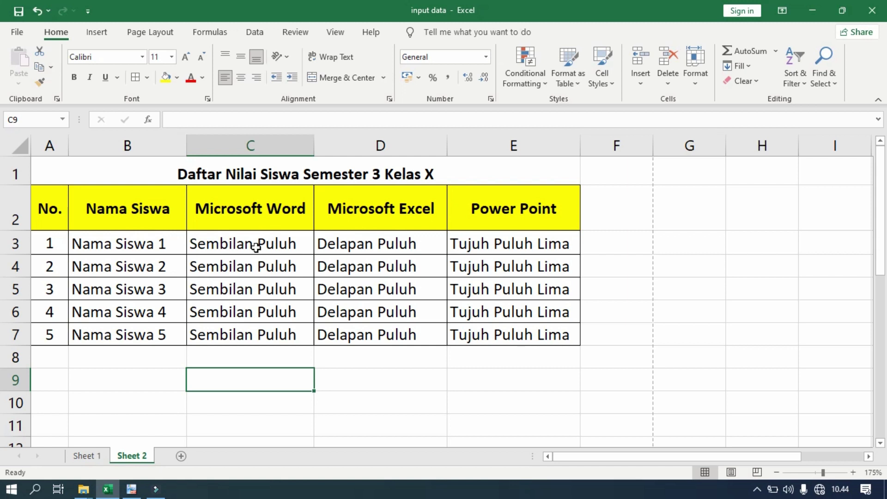
pyautogui.click(196, 179)
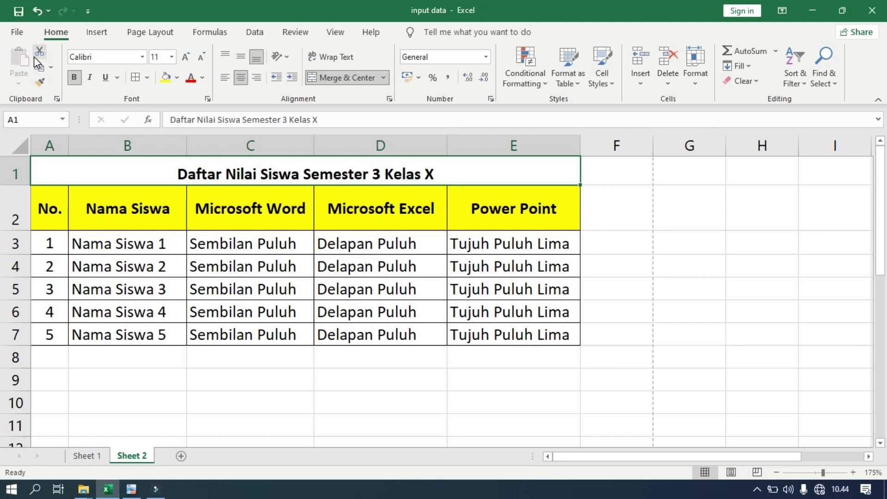
pyautogui.click(16, 32)
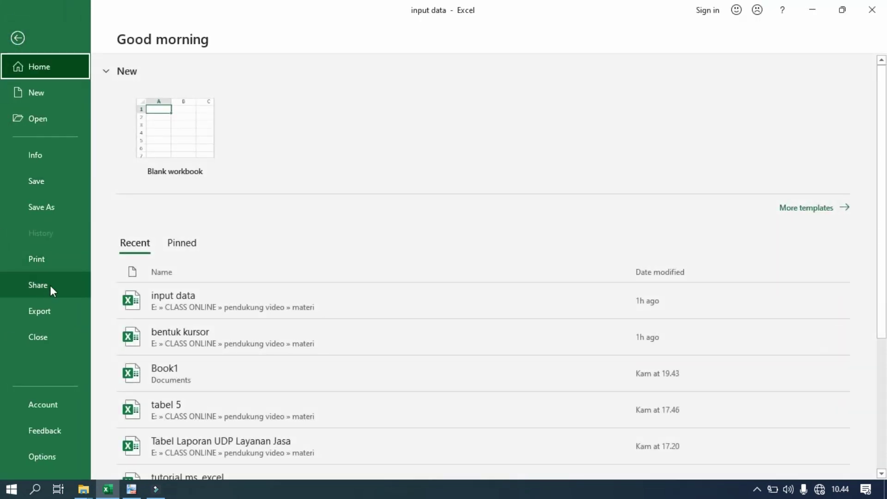
pyautogui.click(57, 259)
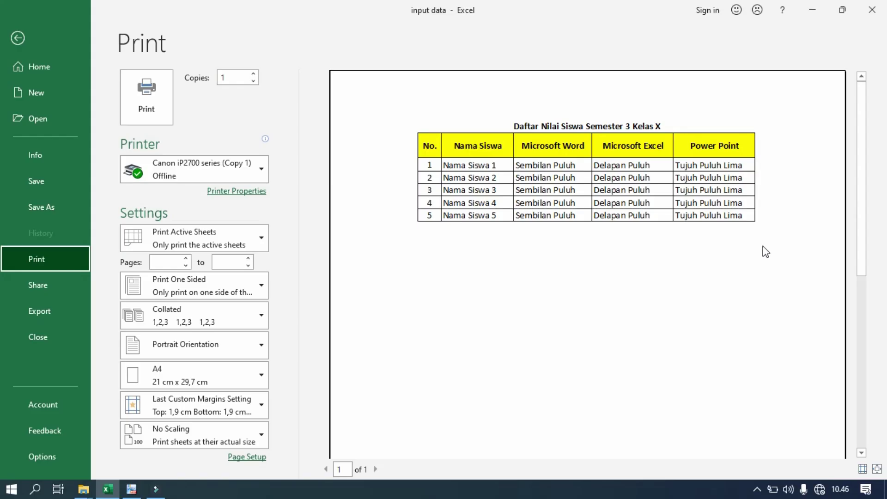
pyautogui.click(18, 39)
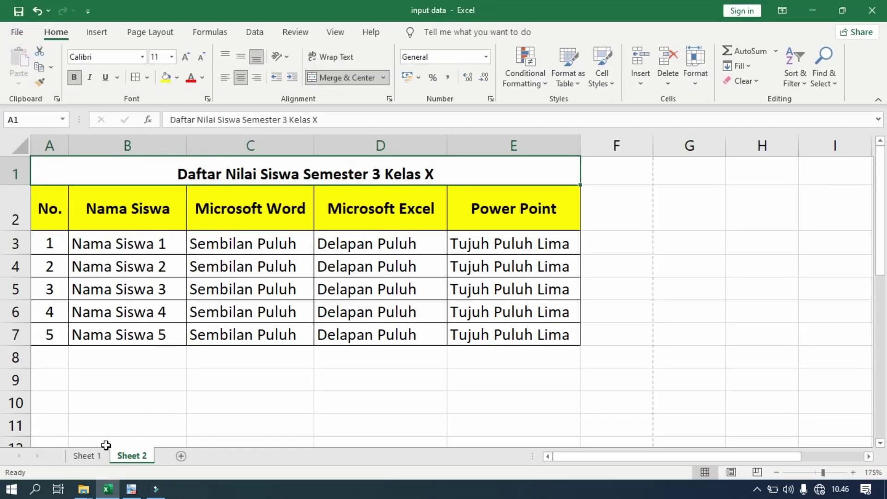
# - Go back to Sheet 1 with its 'Daftar Nilai Siswa Kelas 3 Semester X' table
pyautogui.click(87, 455)
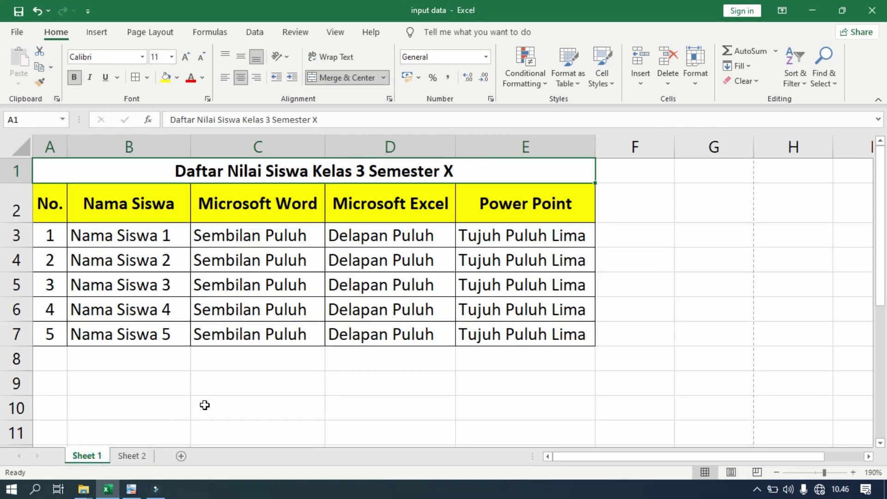